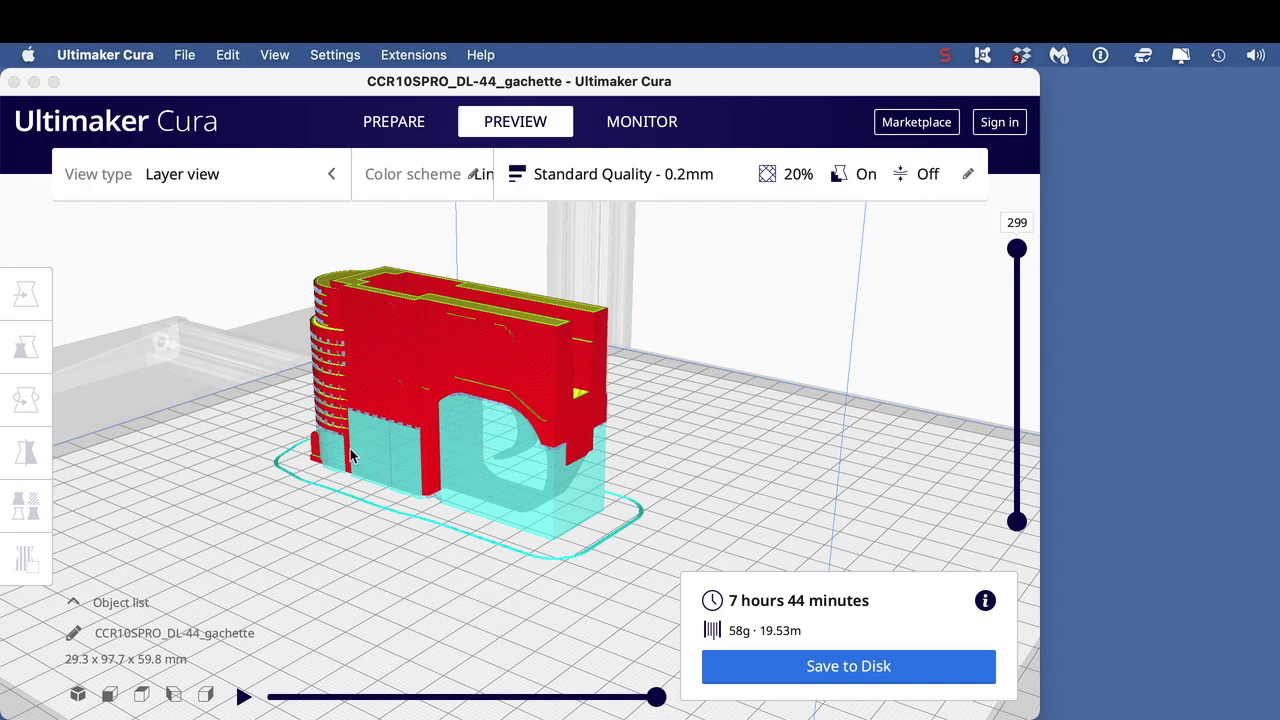
# Orbit the sliced trigger housing in Cura's Preview to inspect its front, sides and top.
pyautogui.moveTo(350, 456); pyautogui.dragTo(600, 460, button='right')
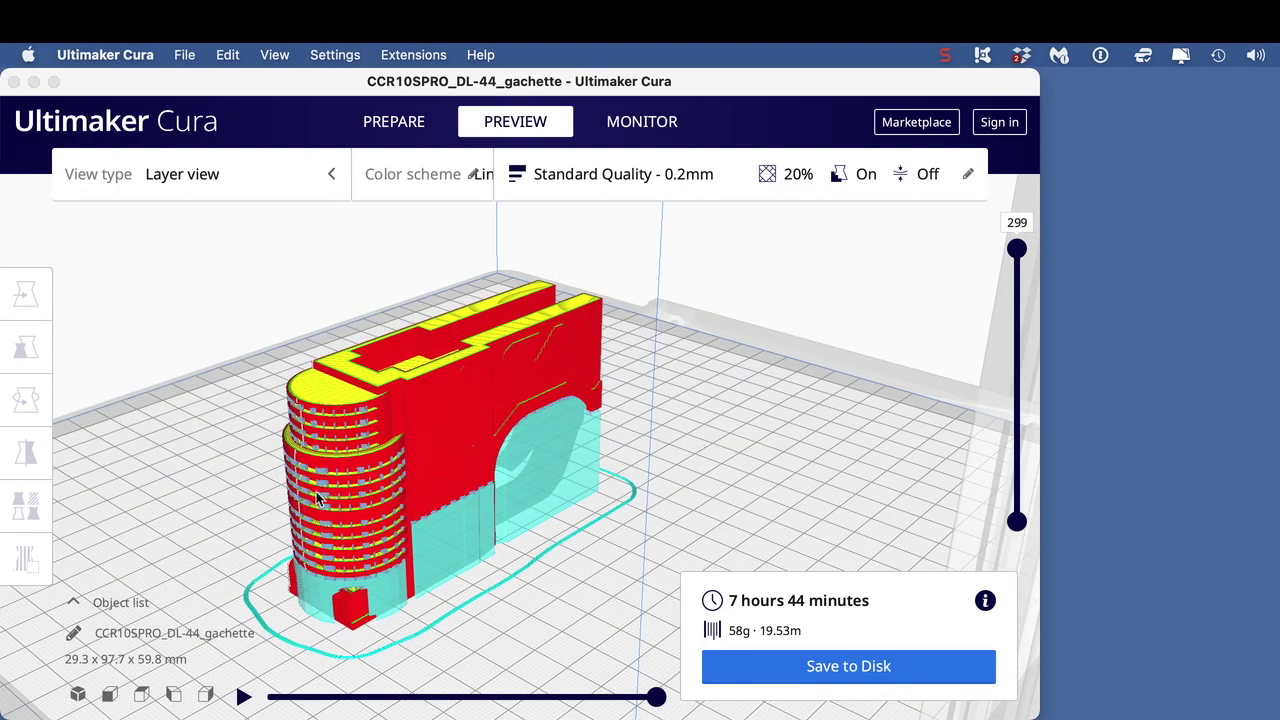
pyautogui.moveTo(318, 498); pyautogui.dragTo(587, 463, button='right')
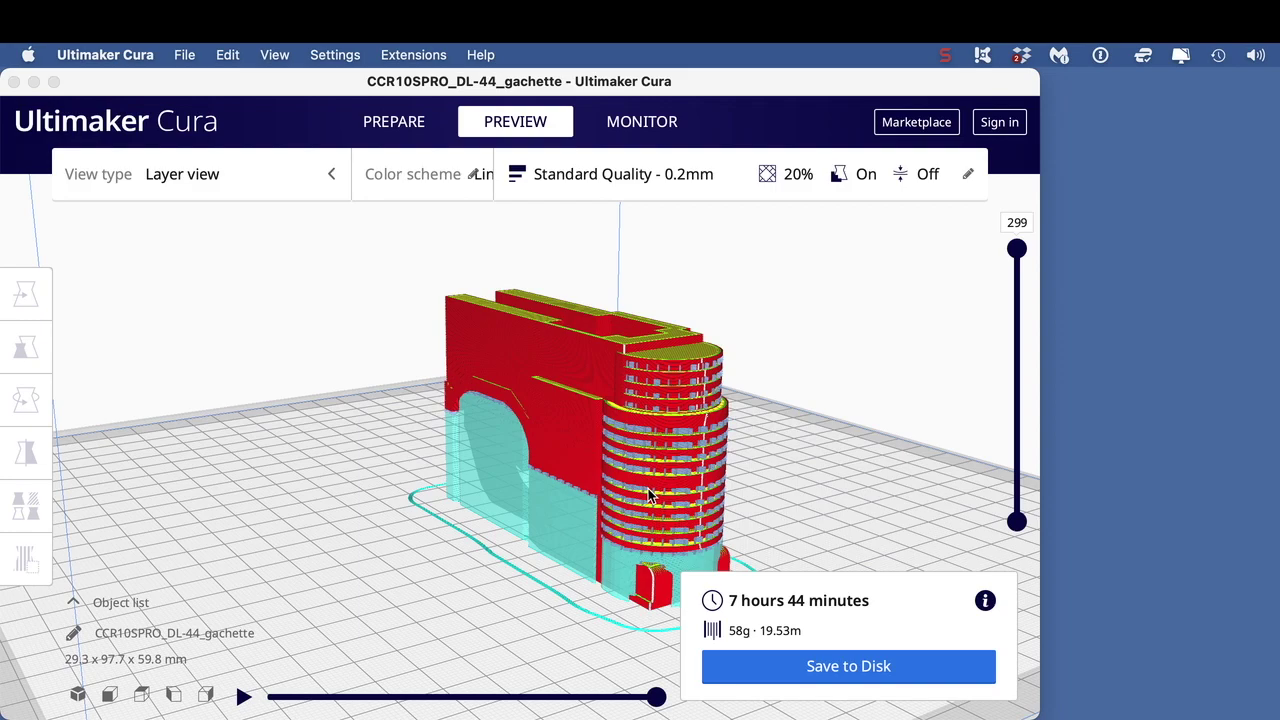
pyautogui.moveTo(648, 488); pyautogui.dragTo(838, 500, button='right')
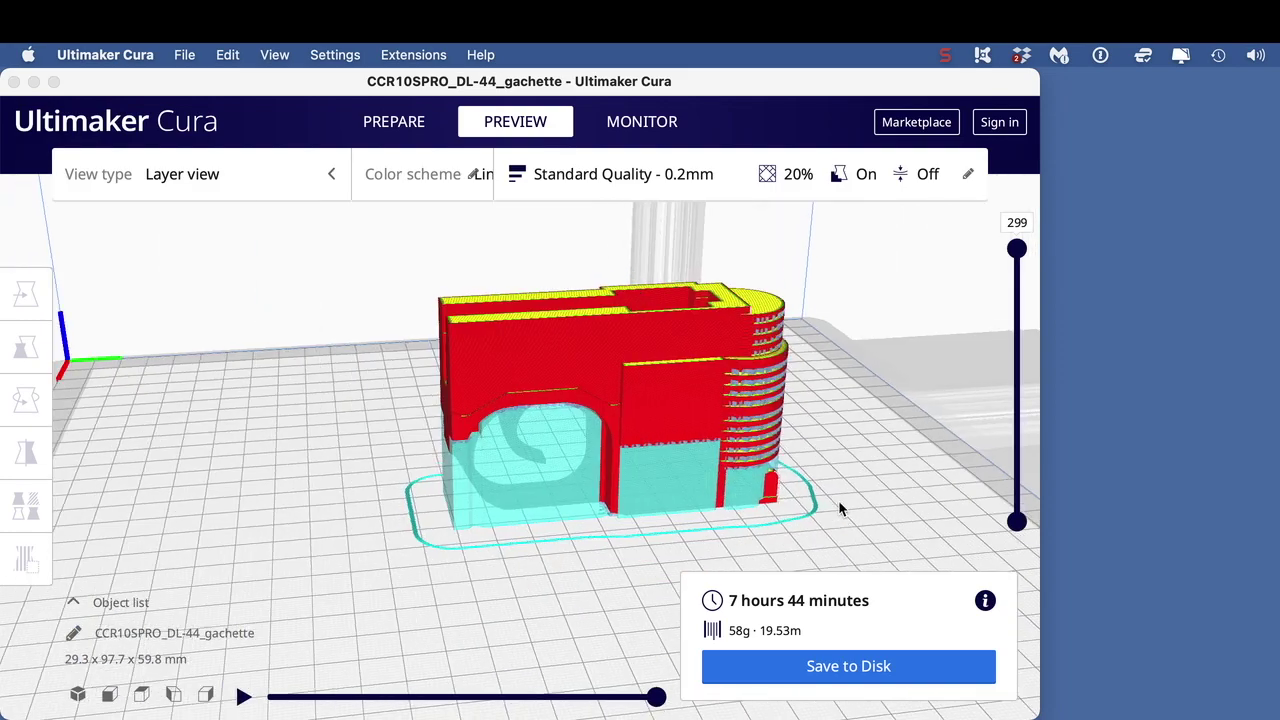
pyautogui.moveTo(674, 486); pyautogui.dragTo(713, 485, button='right')
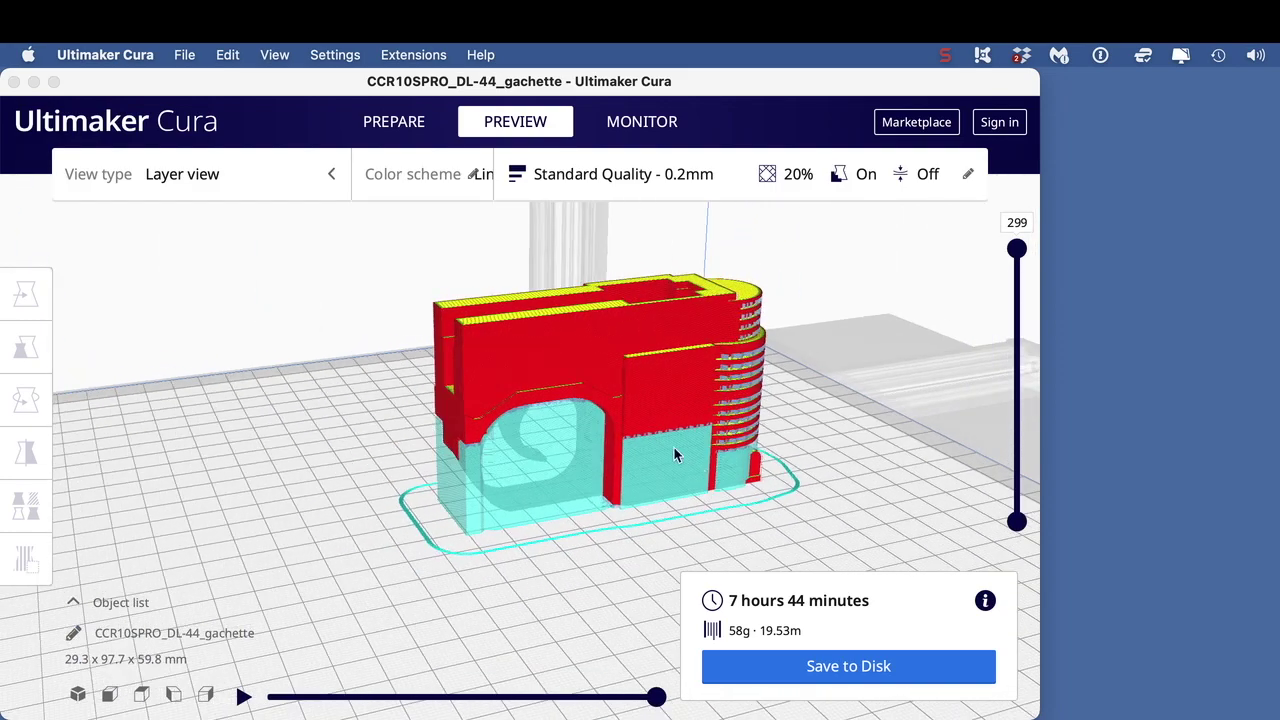
pyautogui.moveTo(628, 477); pyautogui.dragTo(695, 477, button='right')
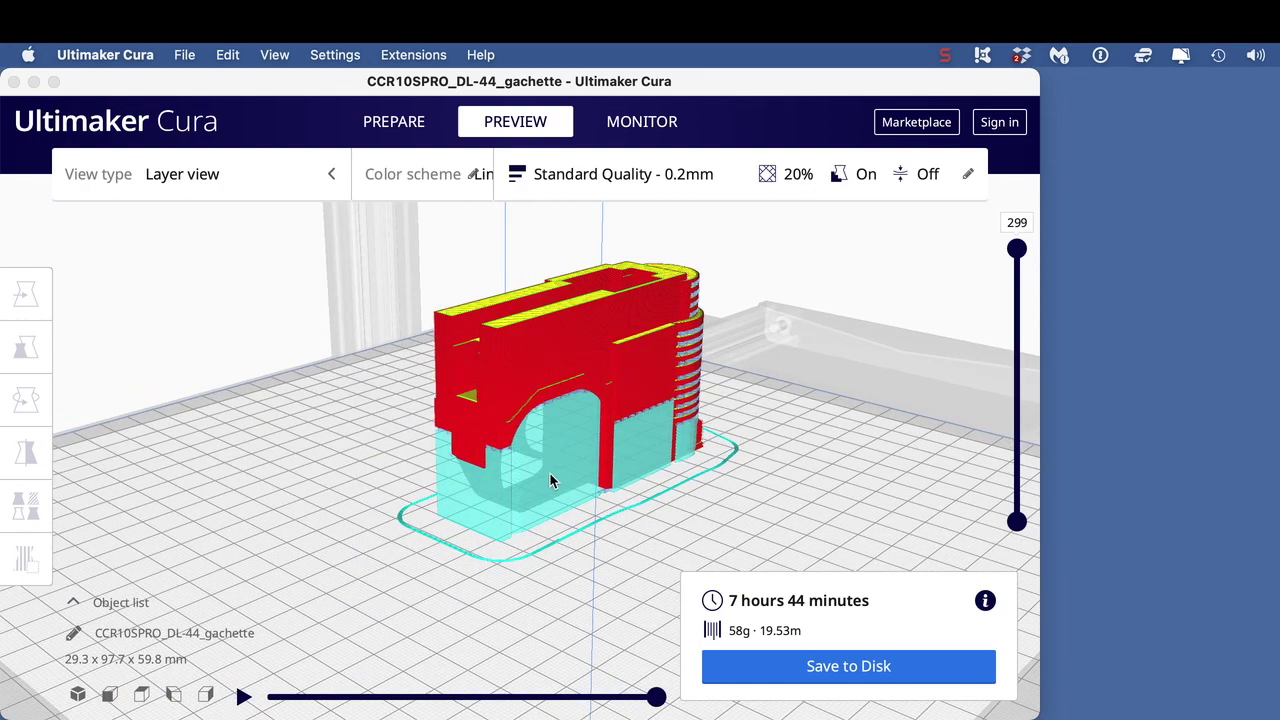
pyautogui.moveTo(549, 480)
pyautogui.mouseDown(button='right')
pyautogui.moveTo(633, 474)
pyautogui.moveTo(552, 492)
pyautogui.mouseUp(button='right')
pyautogui.moveTo(416, 484); pyautogui.dragTo(550, 488, button='right')
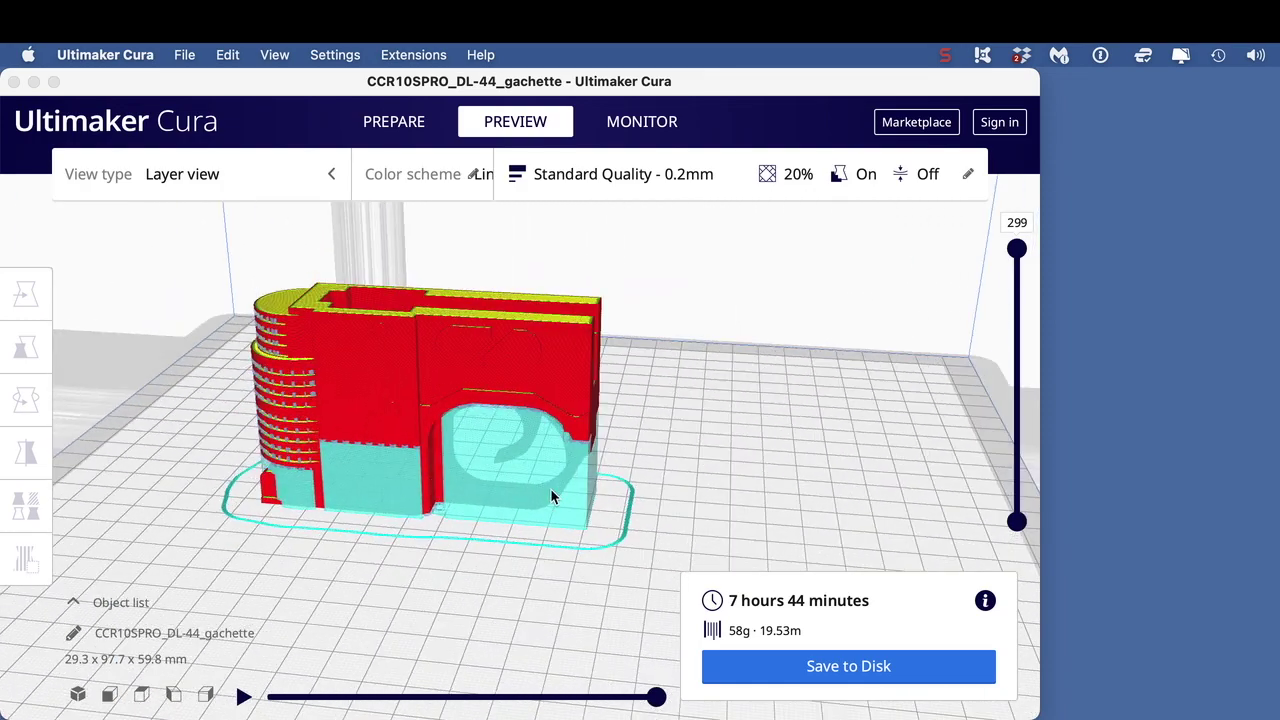
pyautogui.moveTo(422, 509)
pyautogui.mouseDown(button='right')
pyautogui.moveTo(473, 498)
pyautogui.moveTo(405, 518)
pyautogui.mouseUp(button='right')
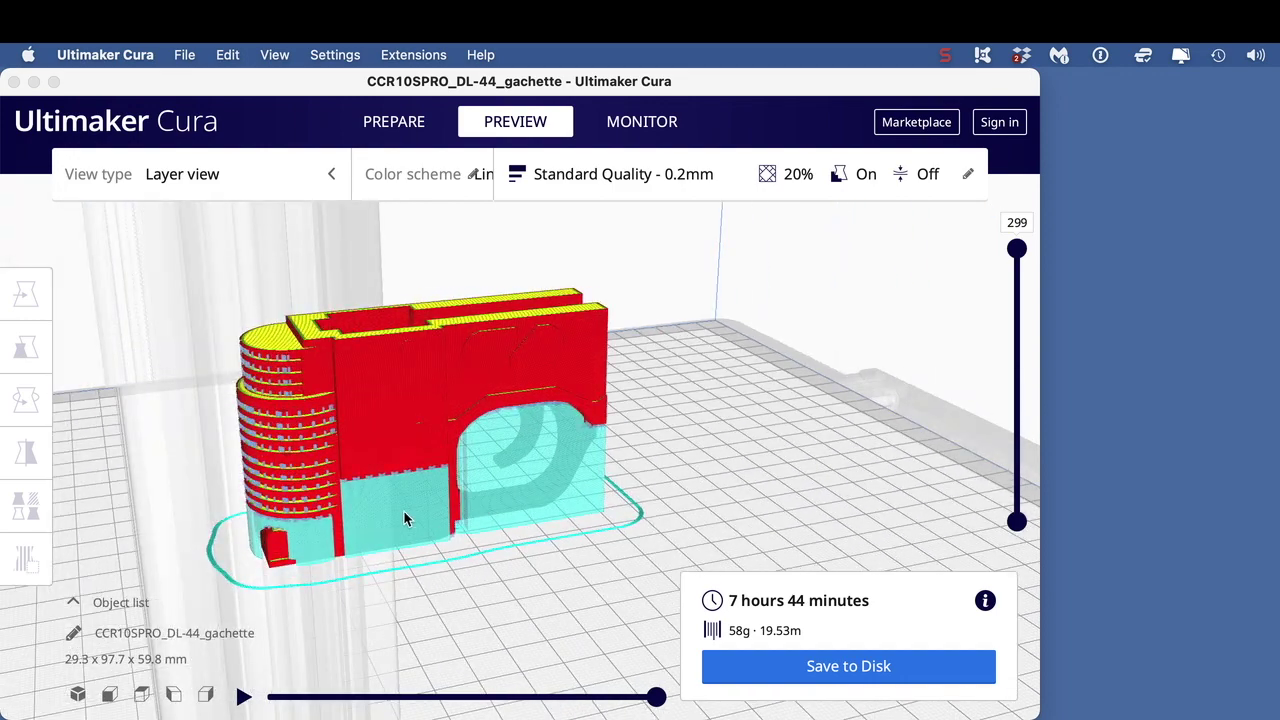
pyautogui.moveTo(390, 456); pyautogui.dragTo(478, 410, button='right')
pyautogui.moveTo(390, 522); pyautogui.dragTo(517, 514, button='right')
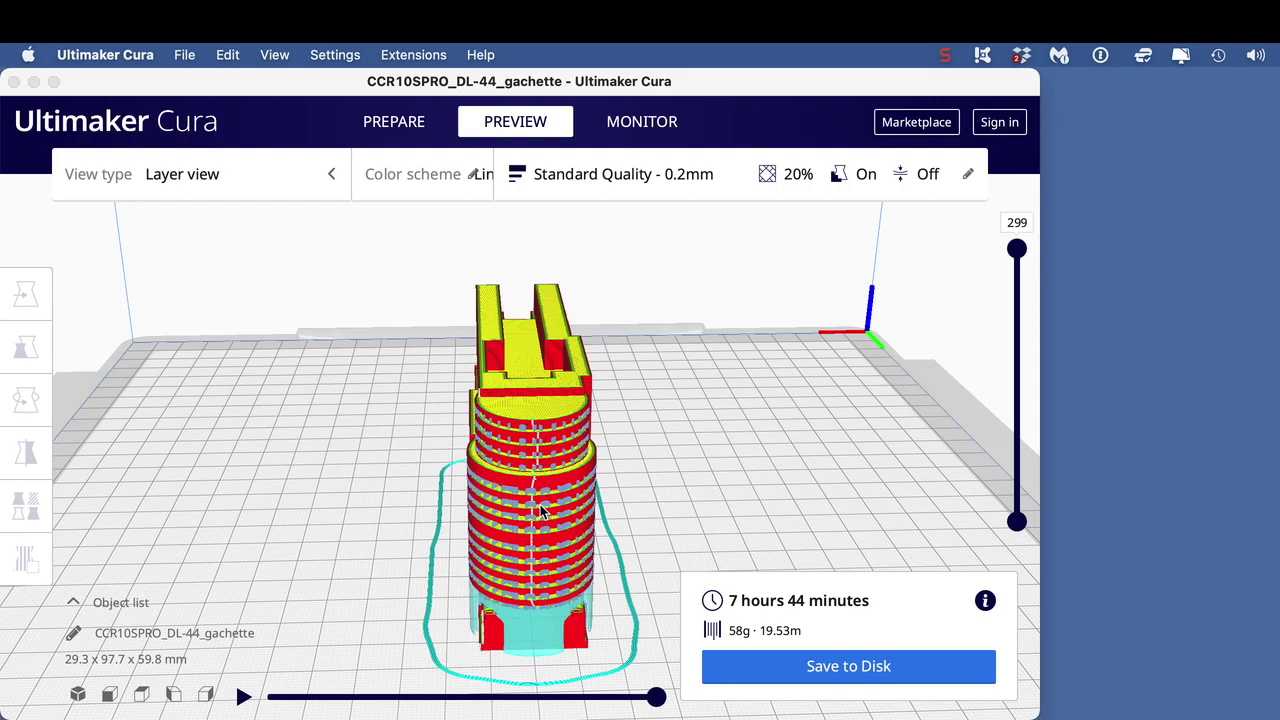
pyautogui.moveTo(526, 496); pyautogui.dragTo(152, 486, button='right')
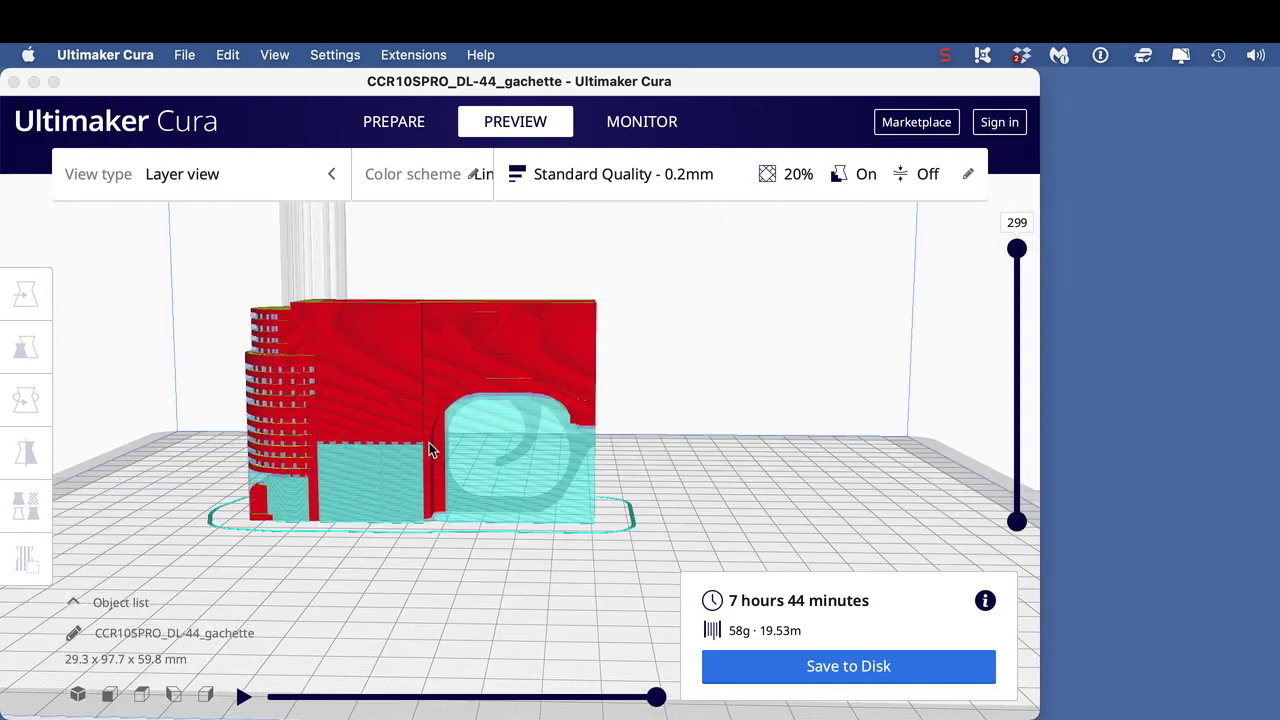
pyautogui.moveTo(438, 453); pyautogui.dragTo(466, 466, button='right')
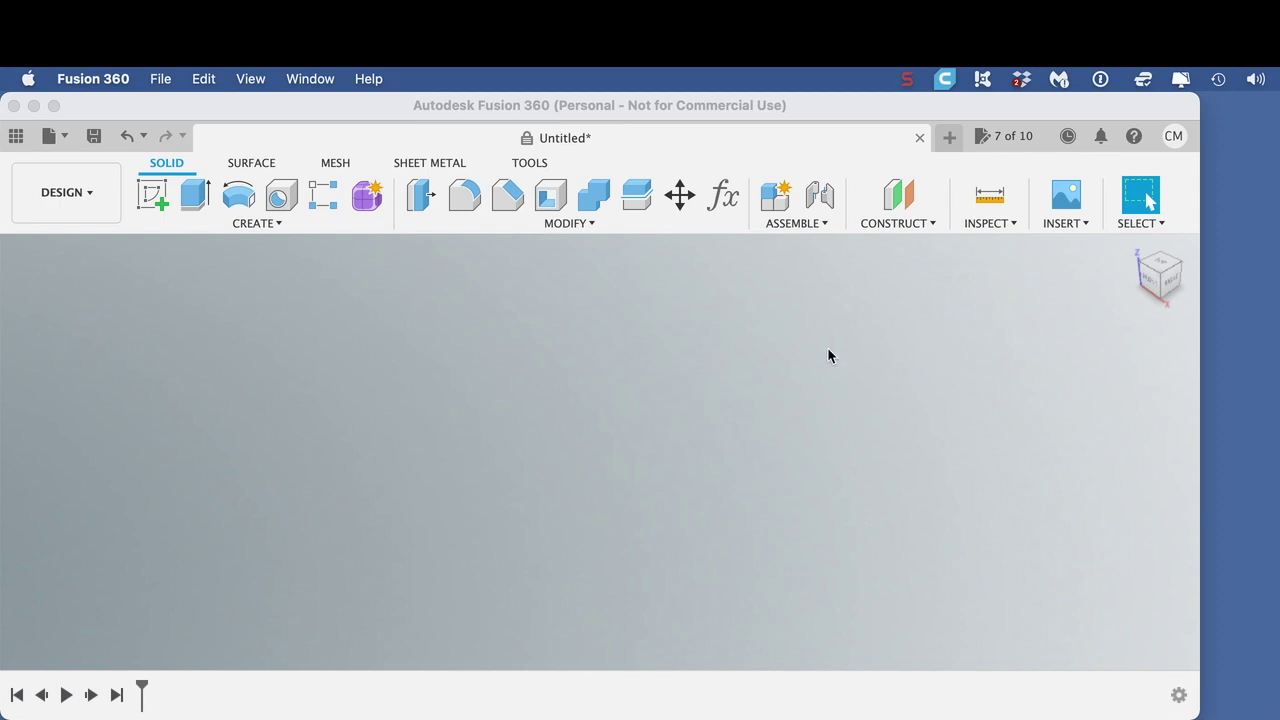
# Insert the DL-44_gachette.3mf mesh from the Cura Files folder into the design.
pyautogui.click(1070, 223)
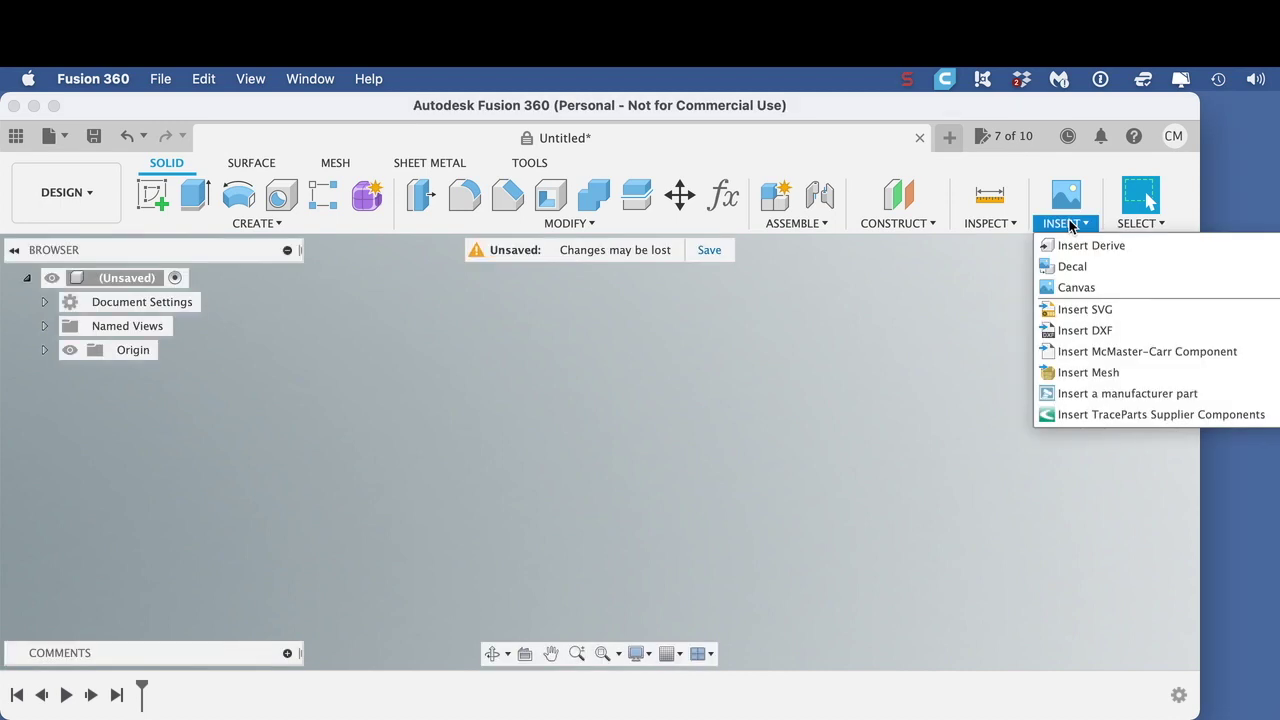
pyautogui.click(1088, 372)
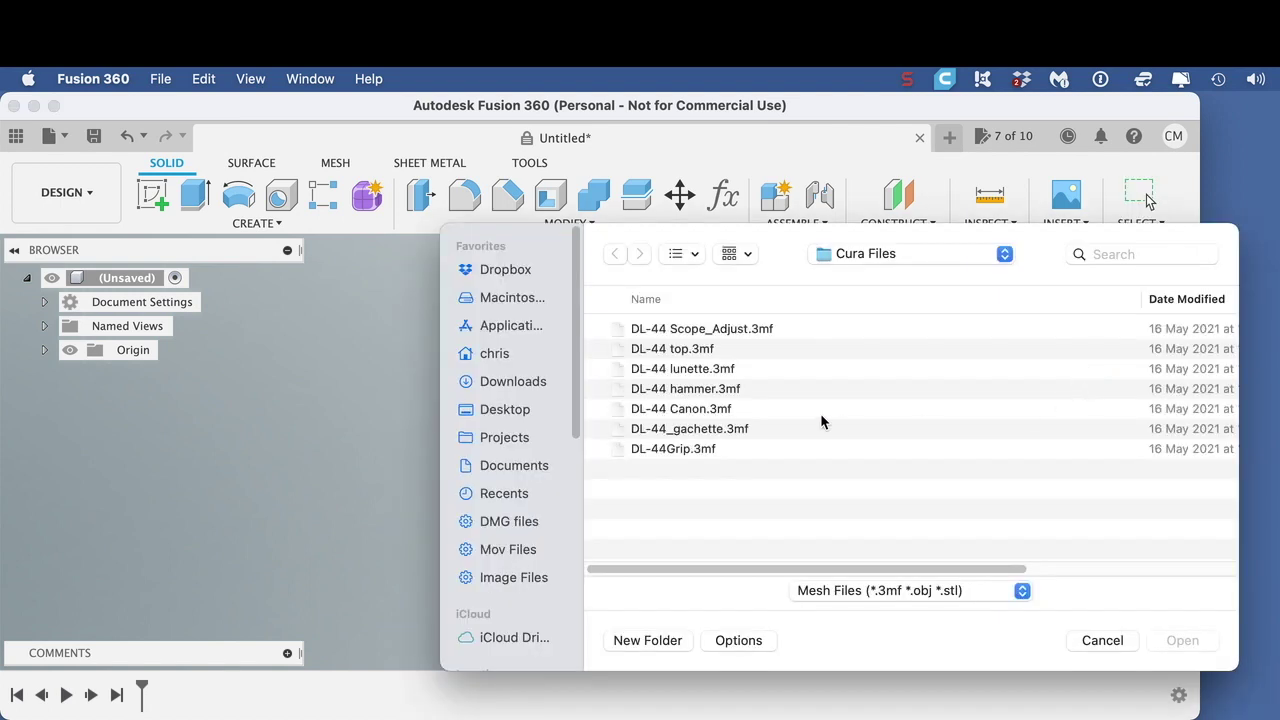
pyautogui.click(639, 430)
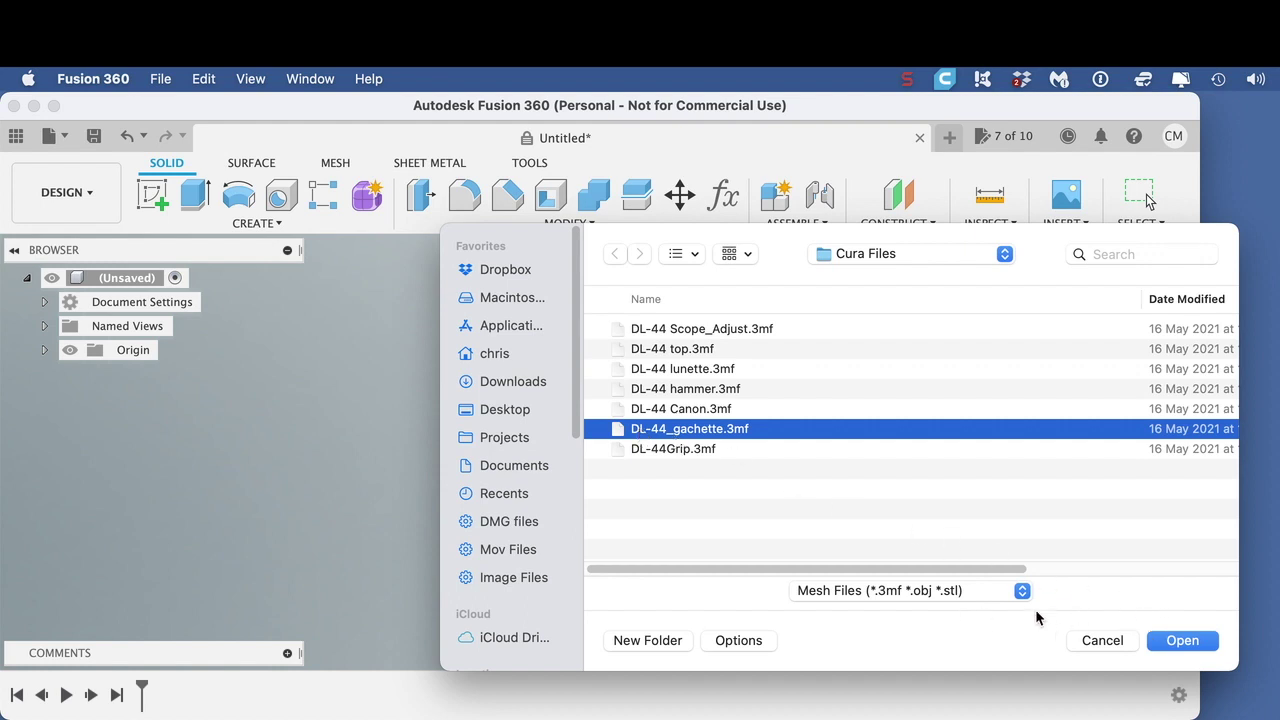
pyautogui.click(1196, 643)
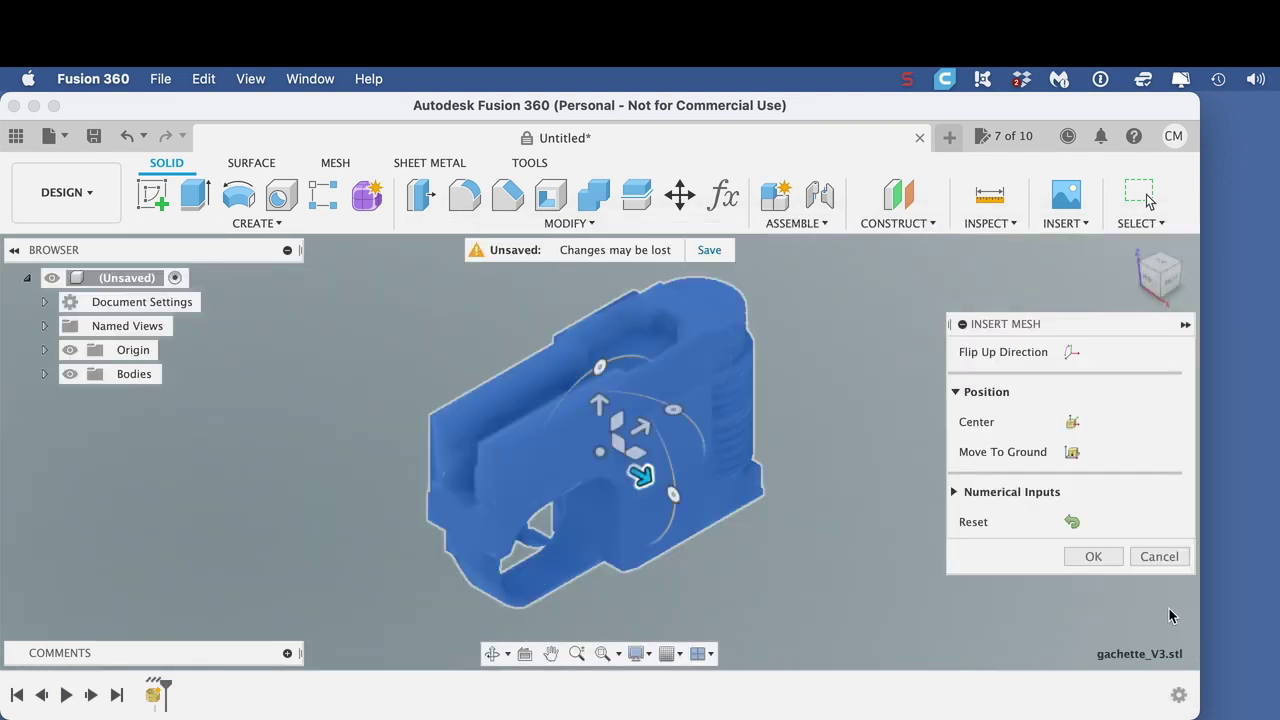
# Center the gachette mesh on the origin, move it to the ground plane, and confirm placement.
pyautogui.click(1073, 424)
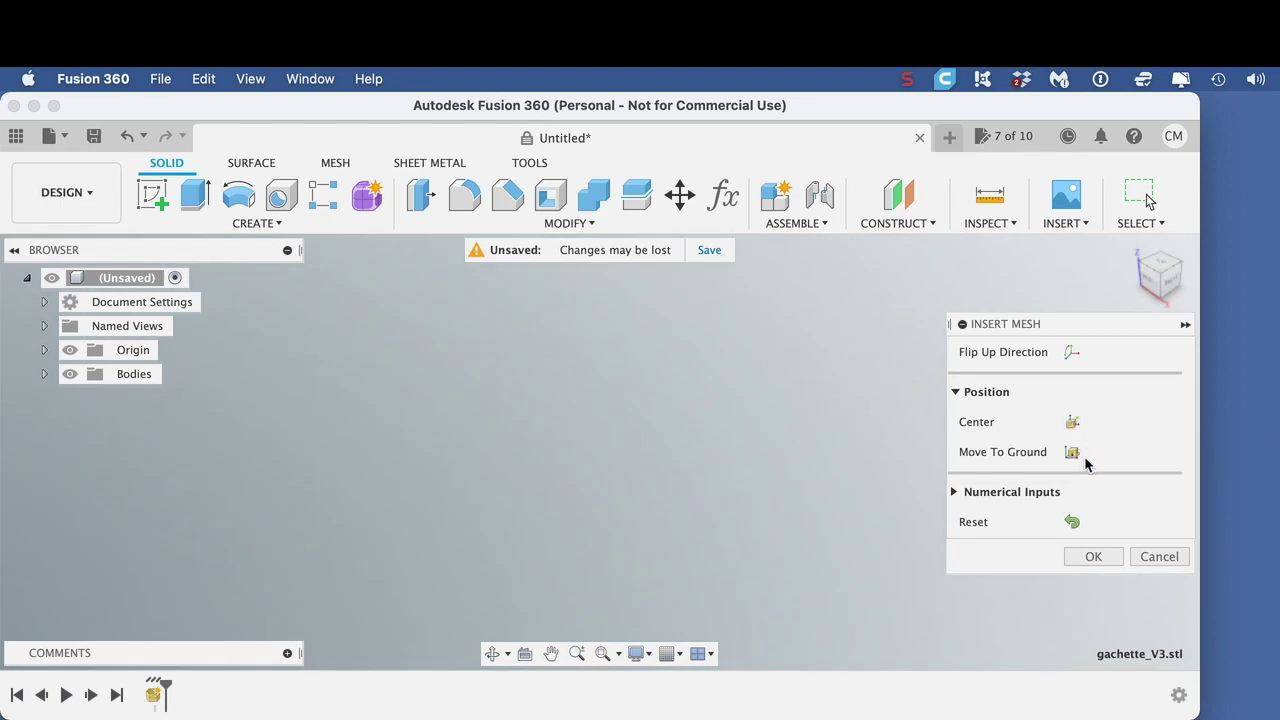
pyautogui.click(1074, 454)
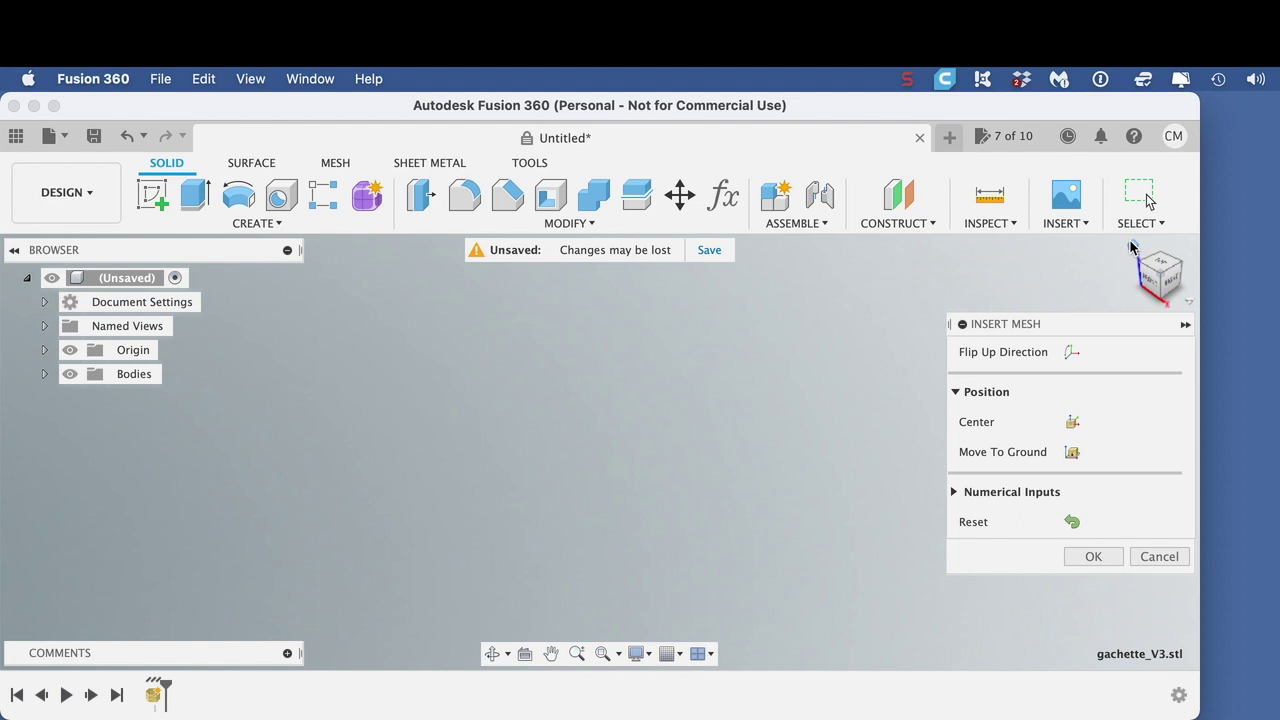
pyautogui.click(1133, 248)
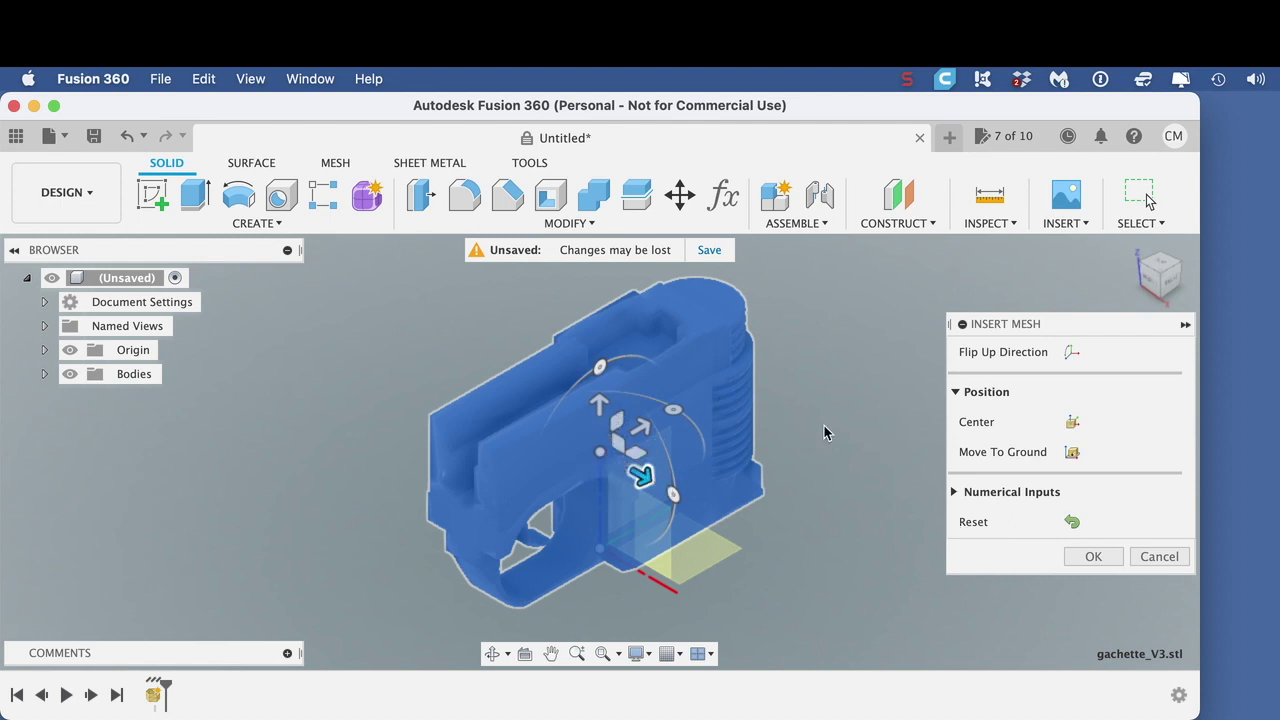
pyautogui.click(1098, 557)
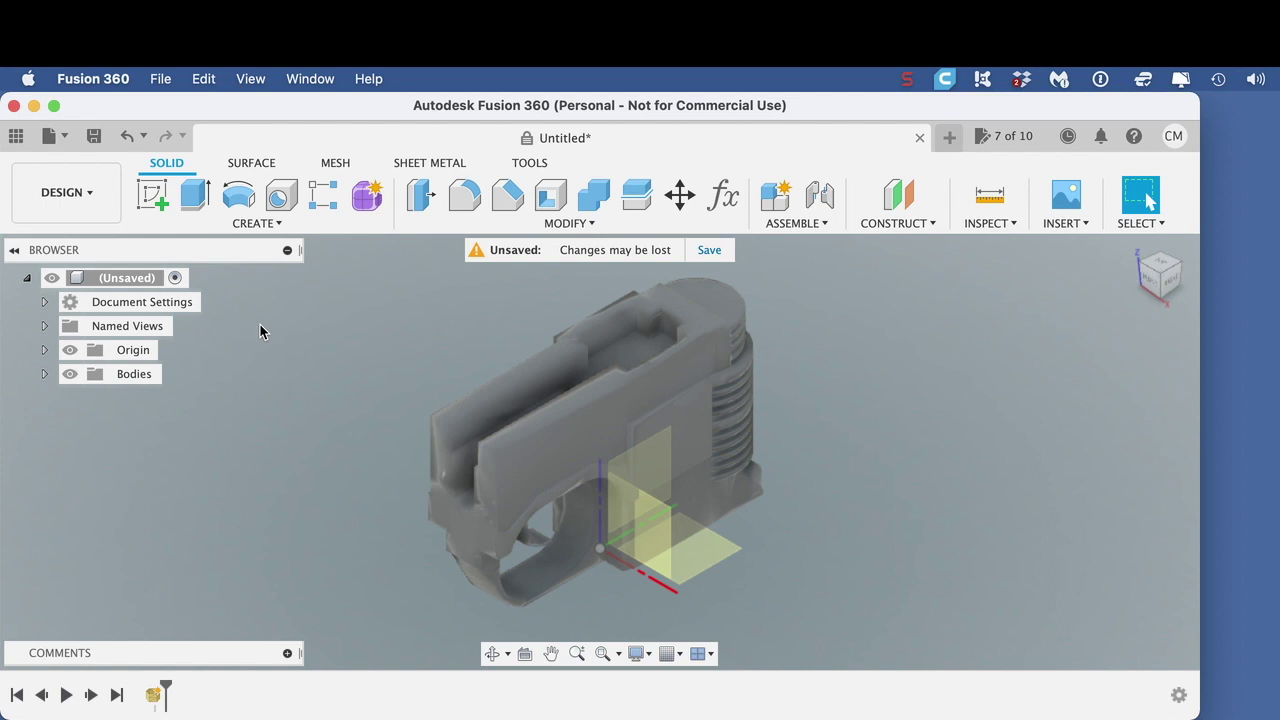
# Repair the gachette mesh body using the Stitch and Remove repair type.
pyautogui.click(335, 165)
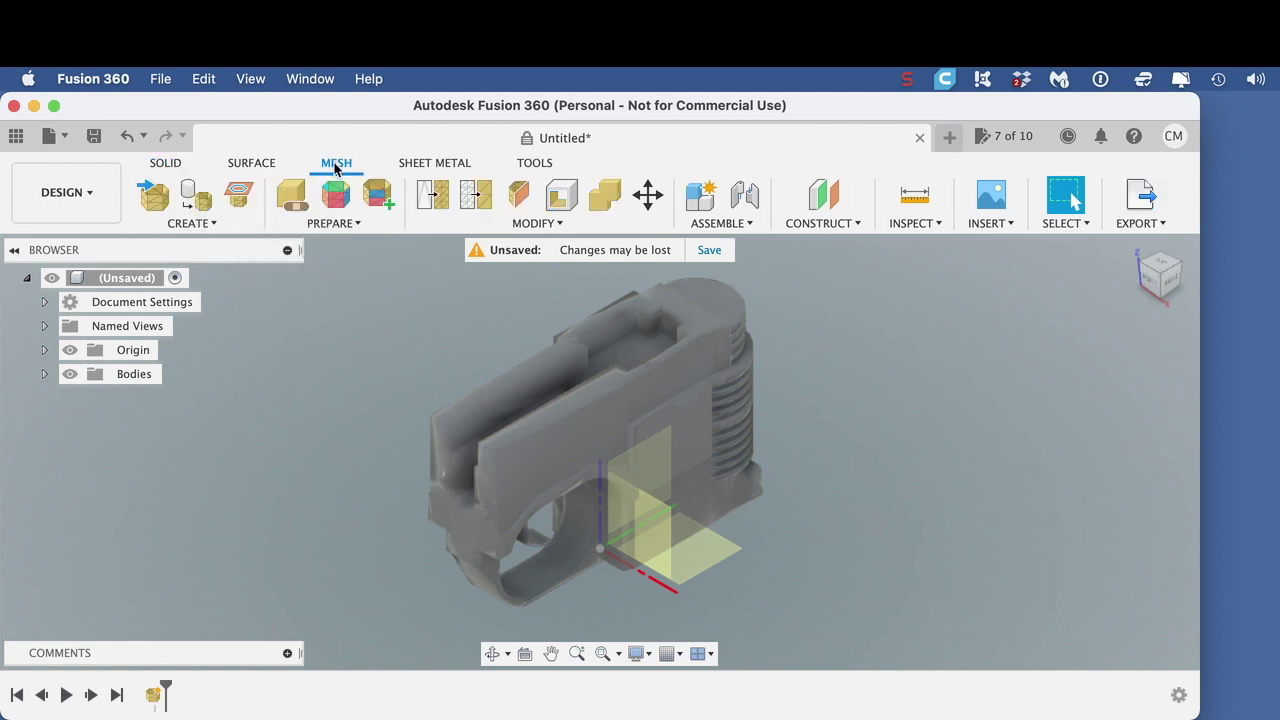
pyautogui.click(347, 228)
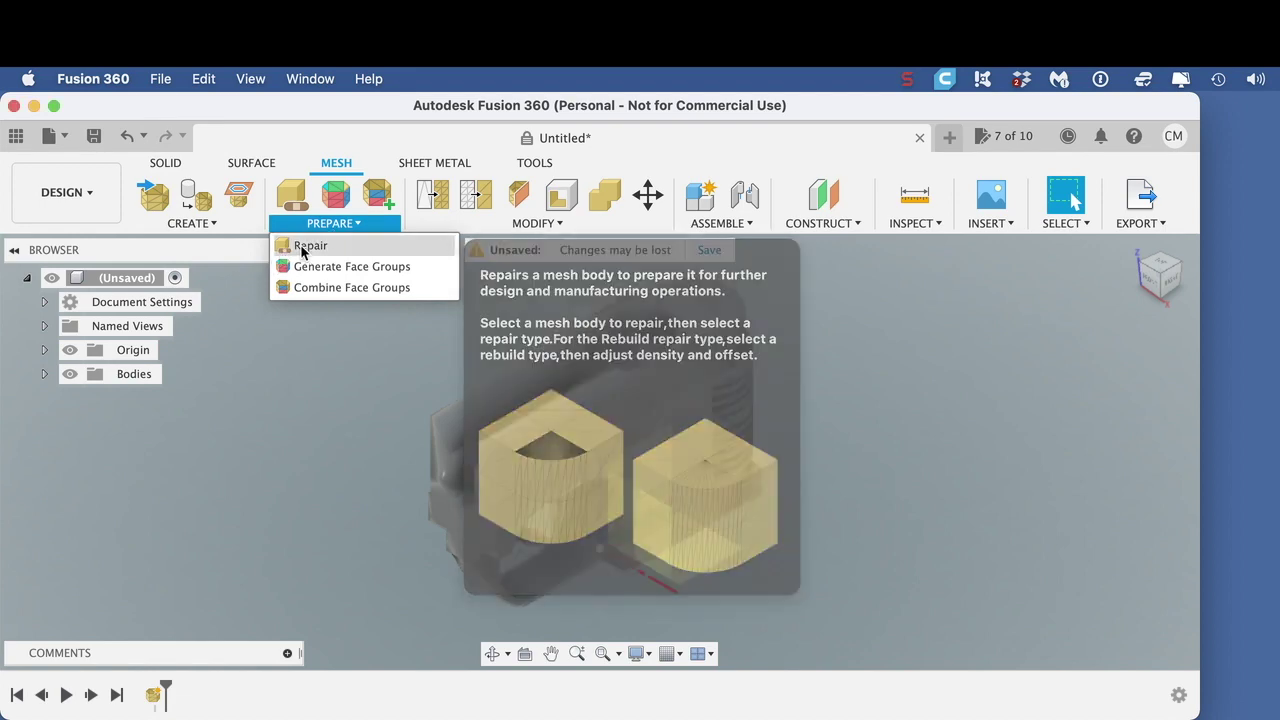
pyautogui.click(306, 247)
pyautogui.click(685, 389)
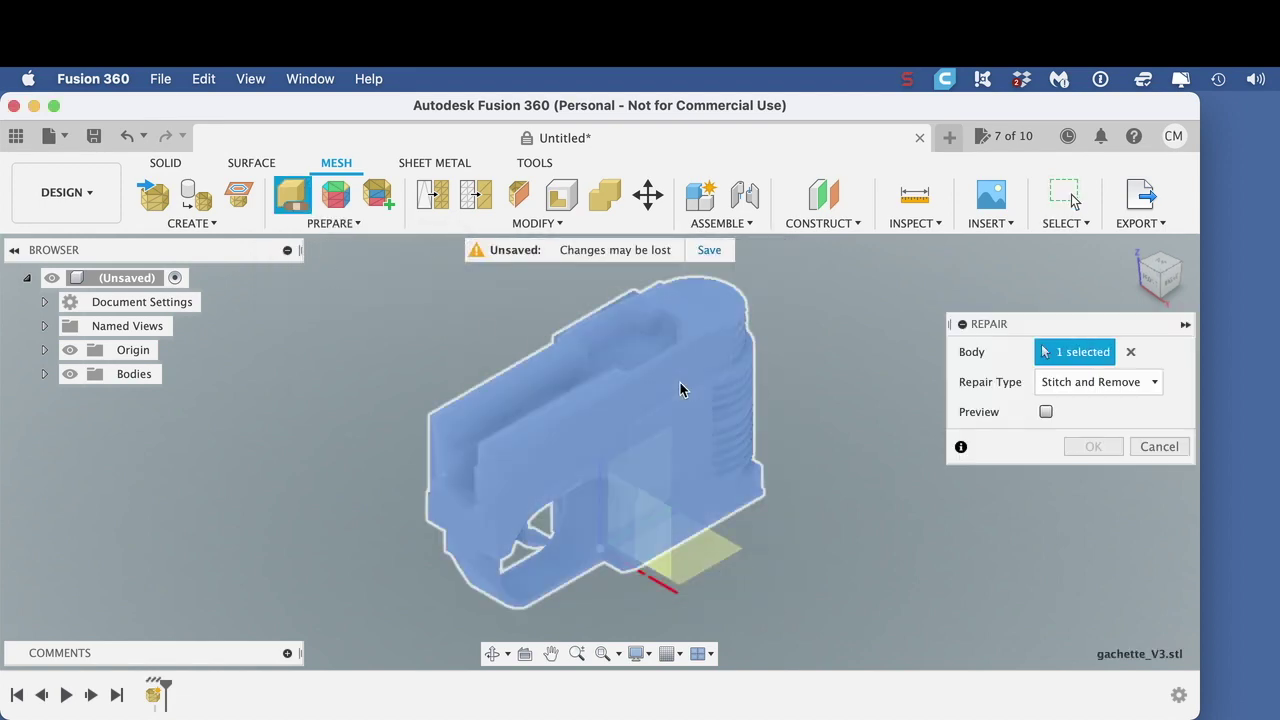
pyautogui.click(1108, 386)
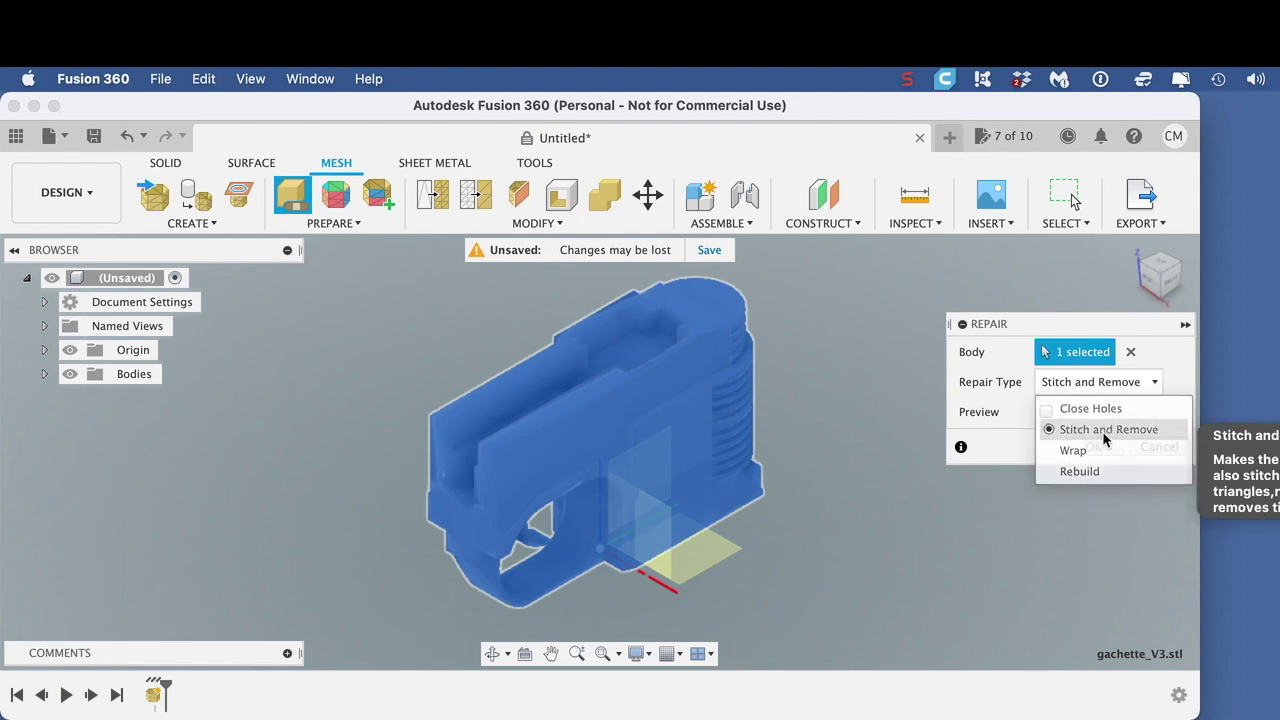
pyautogui.click(1105, 432)
pyautogui.click(1106, 447)
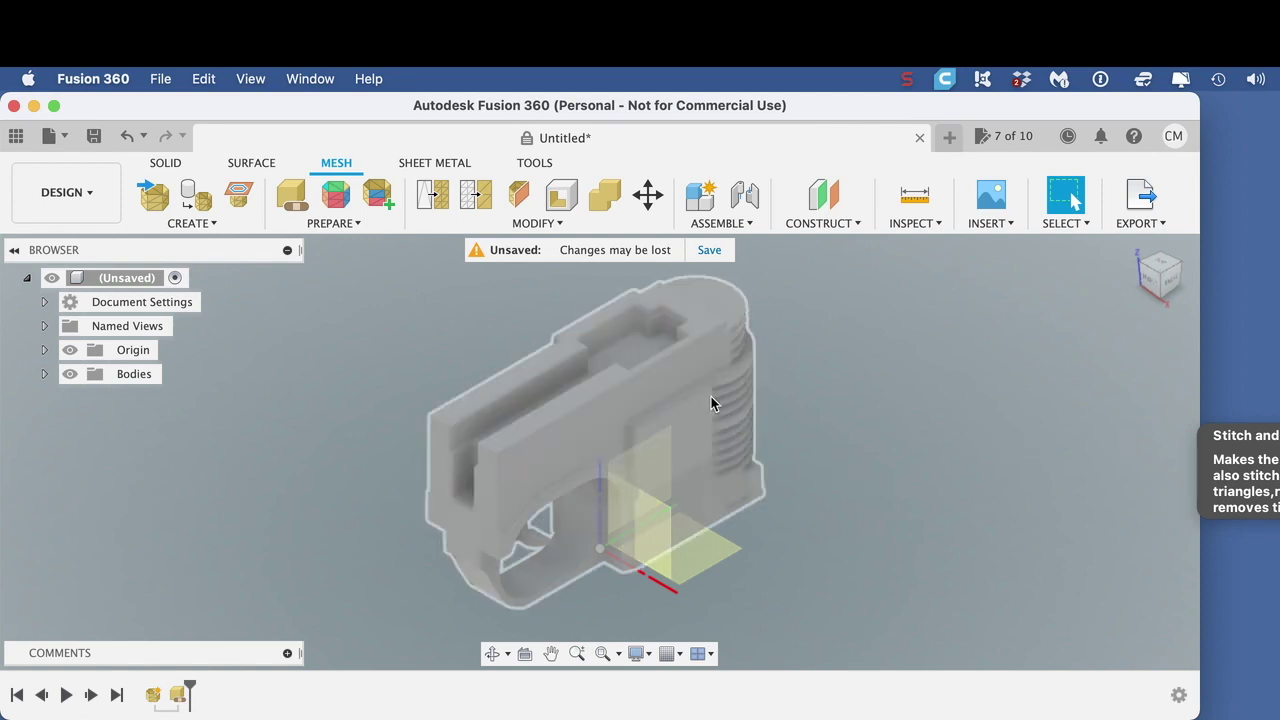
pyautogui.click(655, 400)
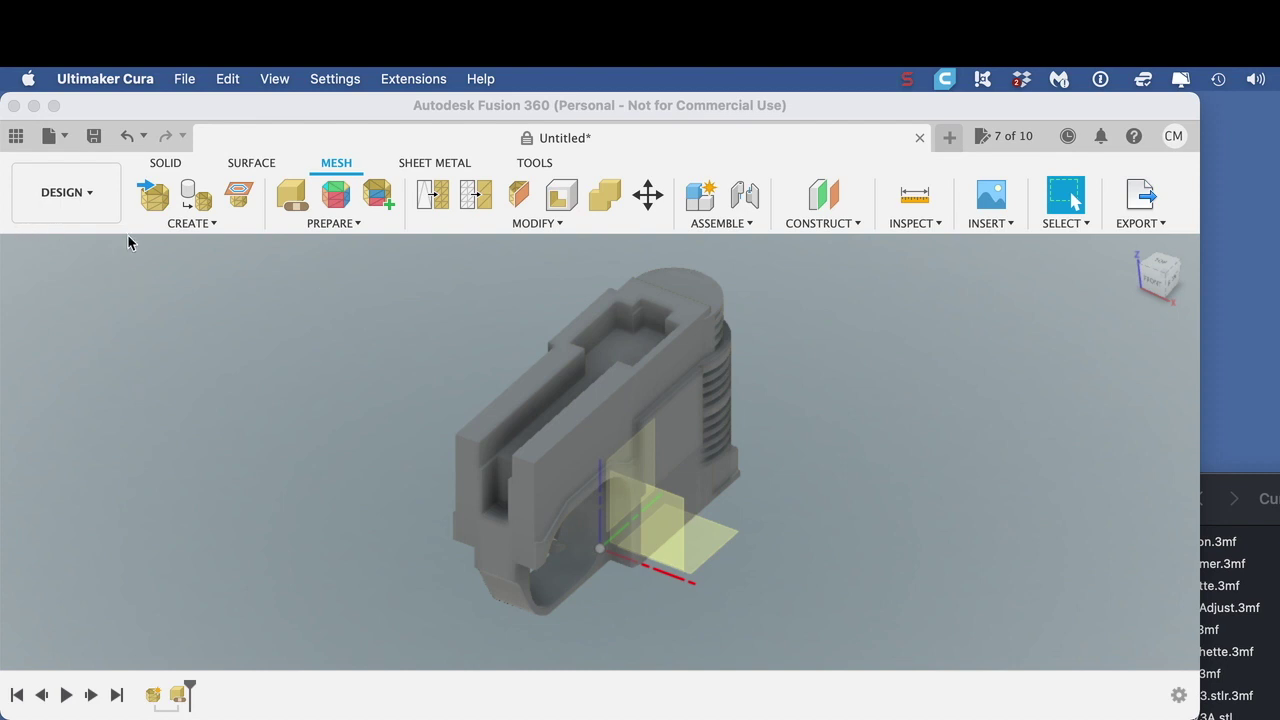
# Select the gachette_V3.stl mesh body in the Fusion 360 window.
pyautogui.click(580, 403)
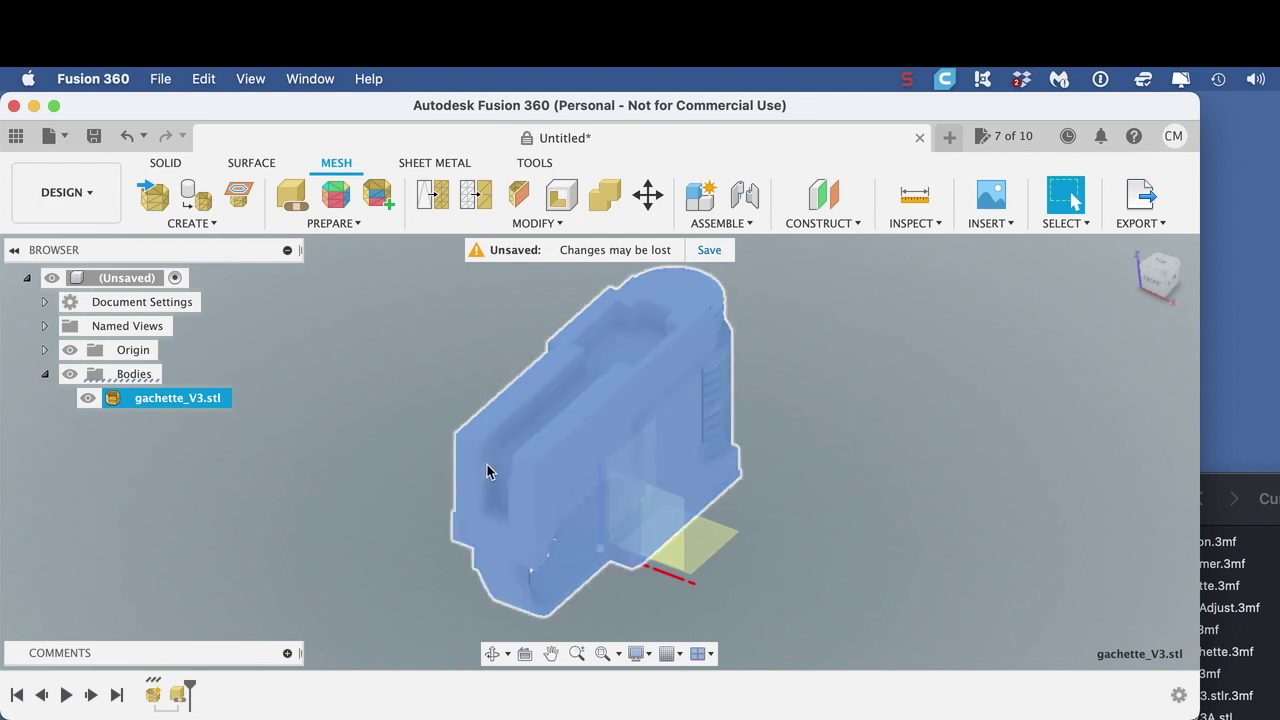
pyautogui.click(598, 387)
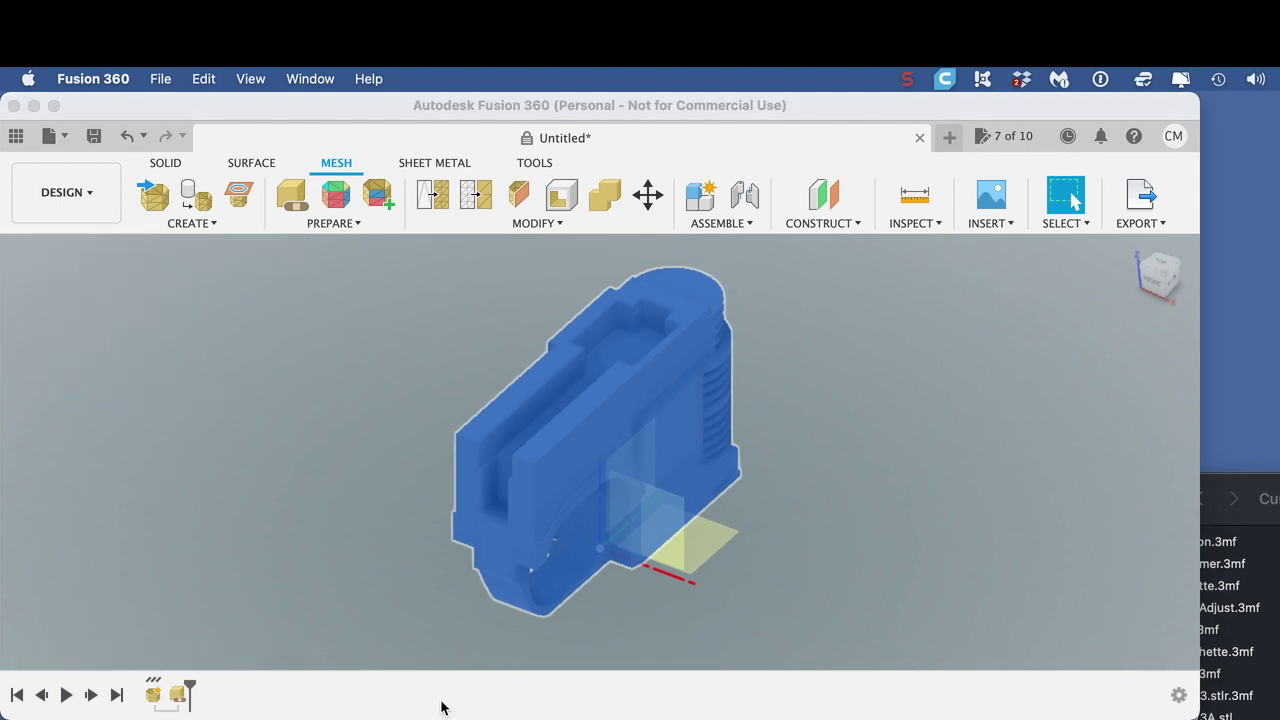
# Start a Plane Cut on the gachette_V3.stl body, using a model face as the cut plane.
pyautogui.click(533, 224)
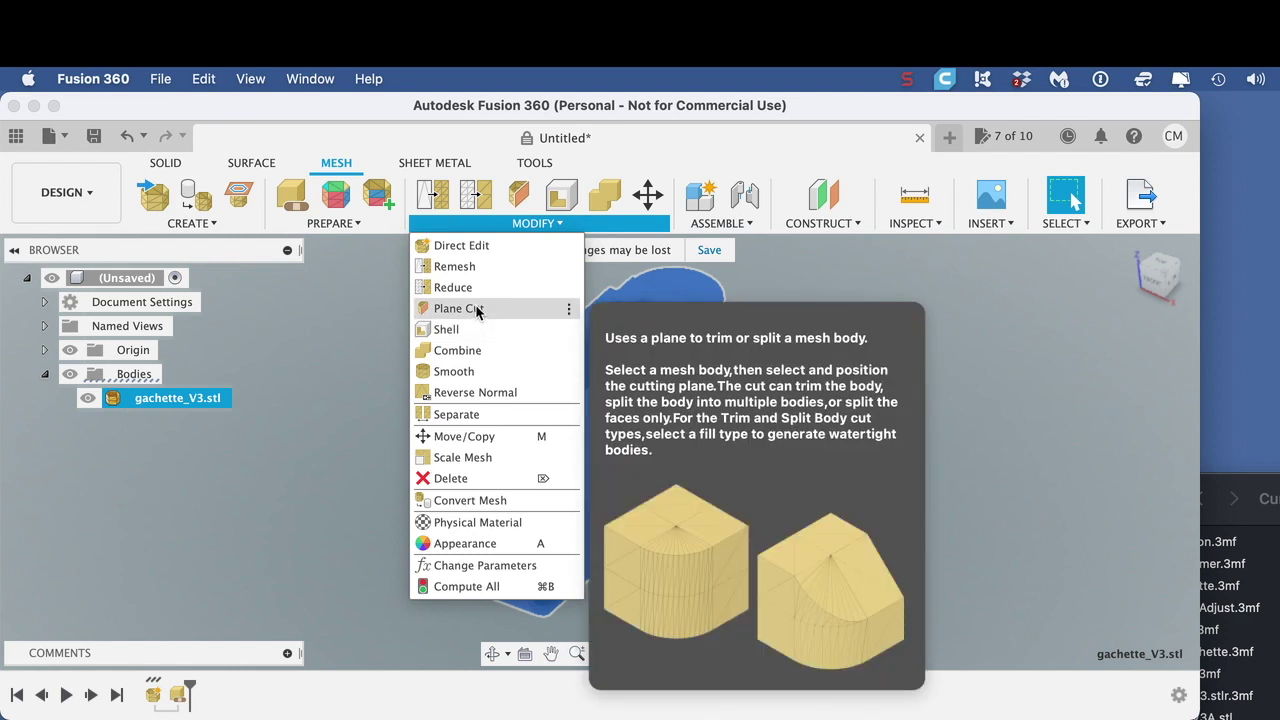
pyautogui.click(477, 309)
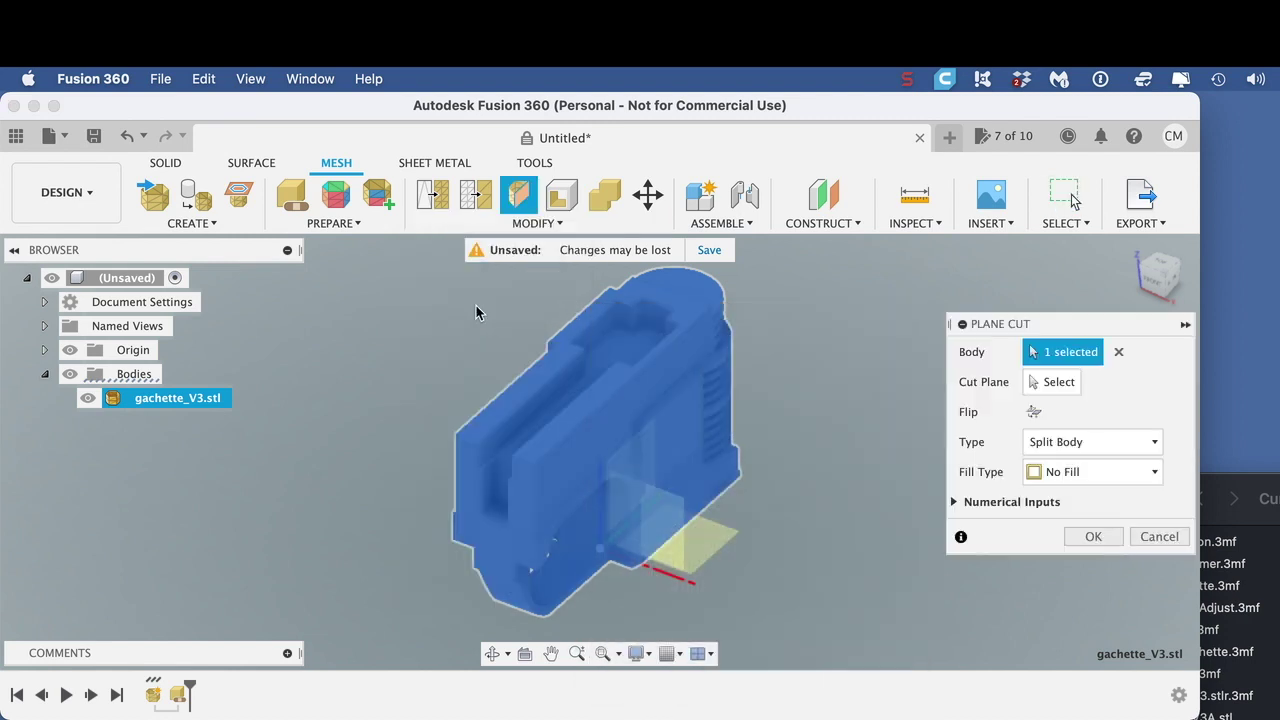
pyautogui.click(698, 397)
pyautogui.click(677, 362)
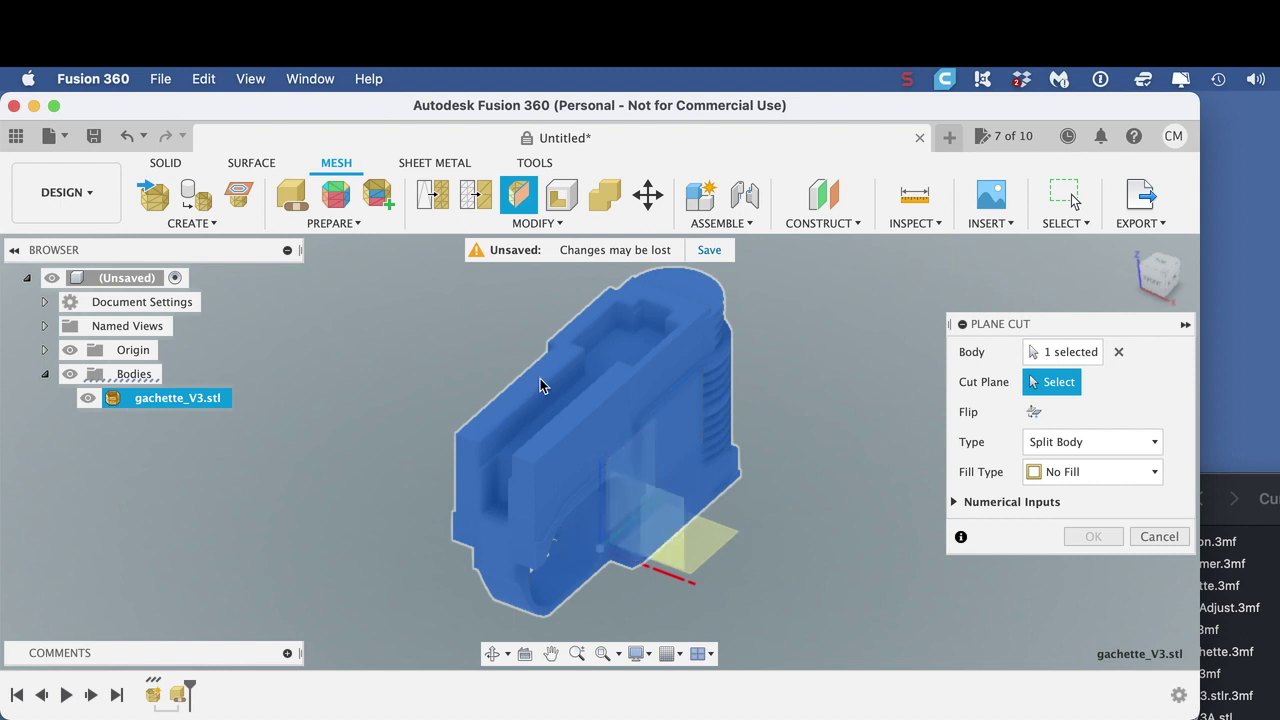
pyautogui.click(649, 469)
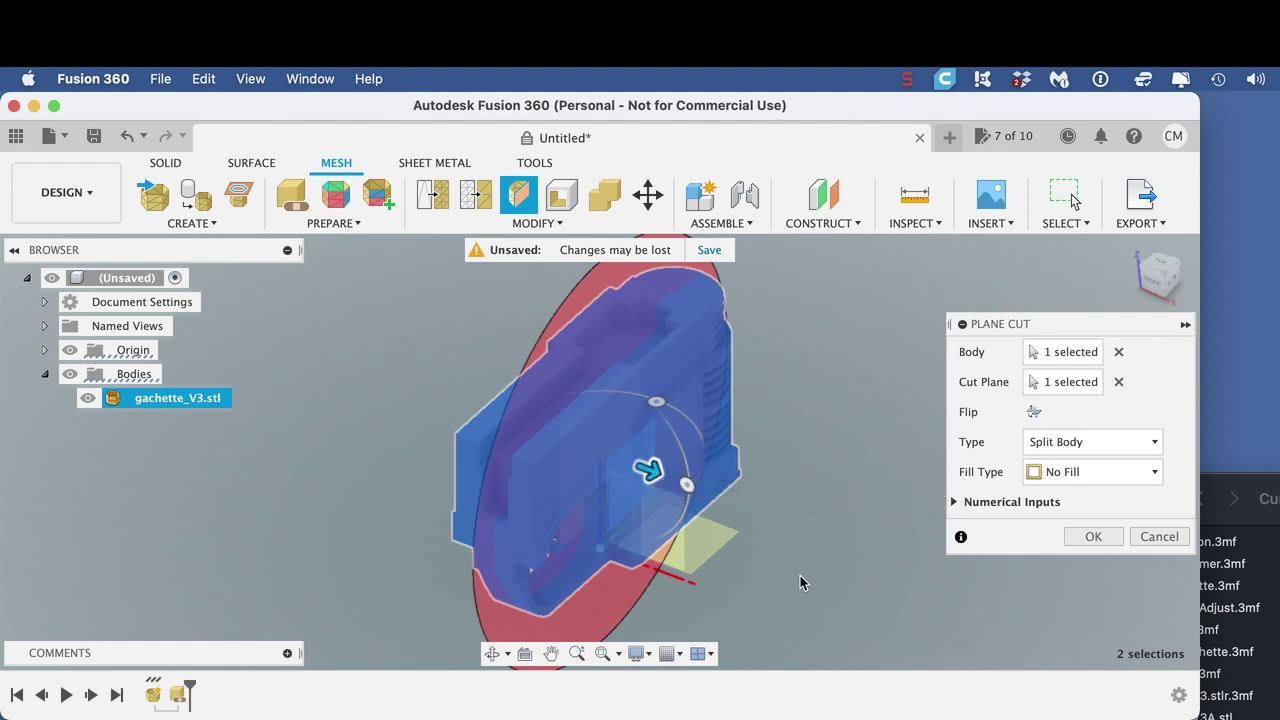
pyautogui.keyDown('shift'); pyautogui.hscroll(-5, 800, 575); pyautogui.keyUp('shift')
pyautogui.keyDown('shift'); pyautogui.hscroll(5, 800, 575); pyautogui.keyUp('shift')
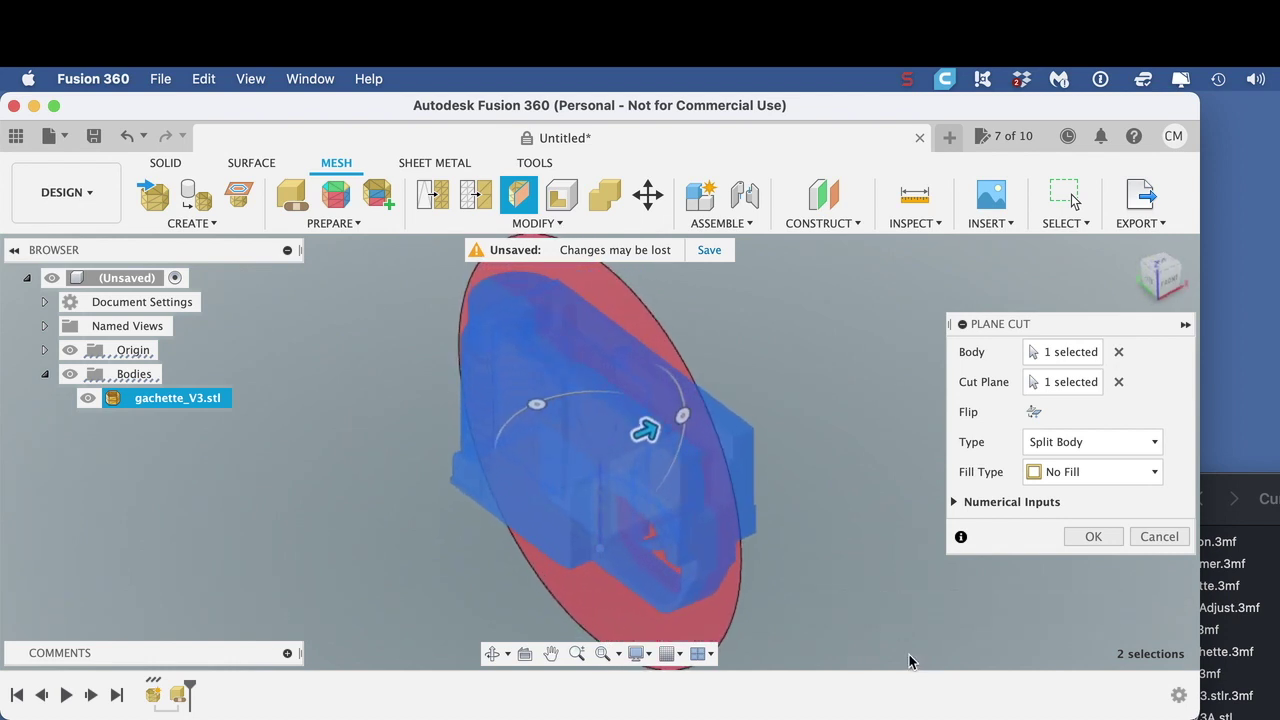
pyautogui.keyDown('shift'); pyautogui.hscroll(-5, 906, 652); pyautogui.keyUp('shift')
pyautogui.keyDown('shift'); pyautogui.hscroll(5, 906, 652); pyautogui.keyUp('shift')
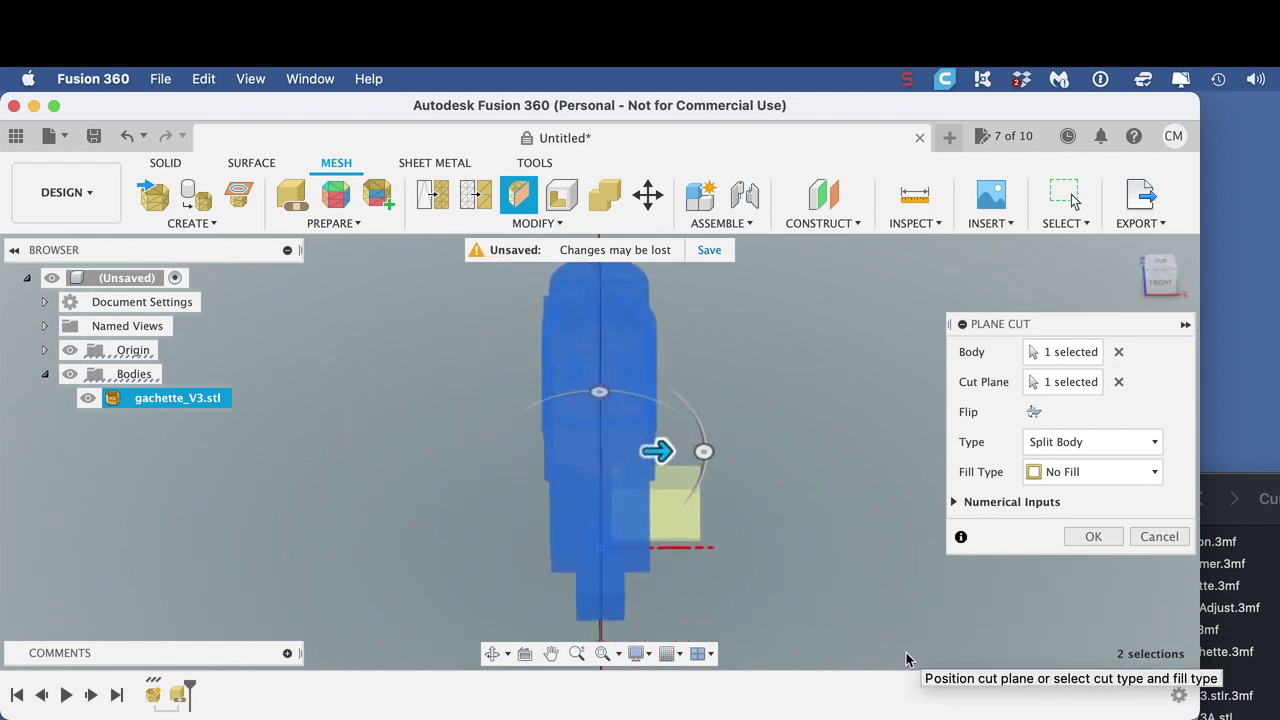
# Set the cut to Split Body with Uniform fill, confirm, and compare the two halves.
pyautogui.click(1068, 443)
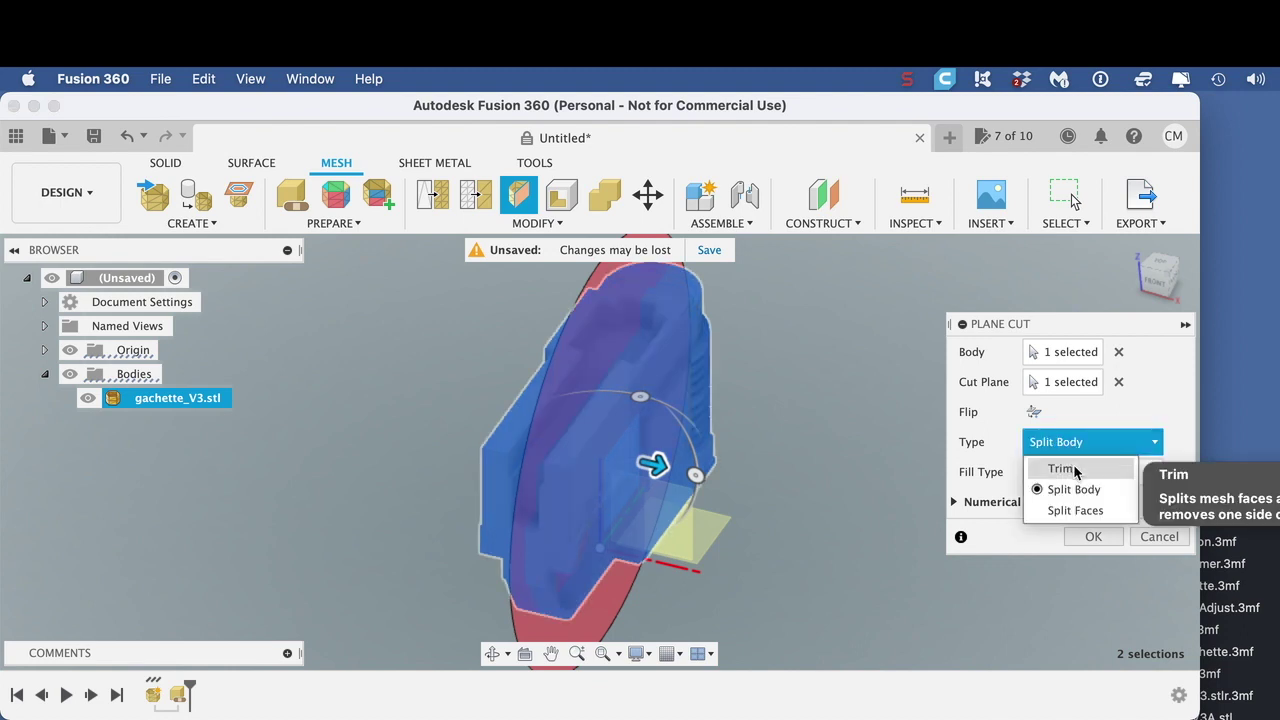
pyautogui.click(1065, 468)
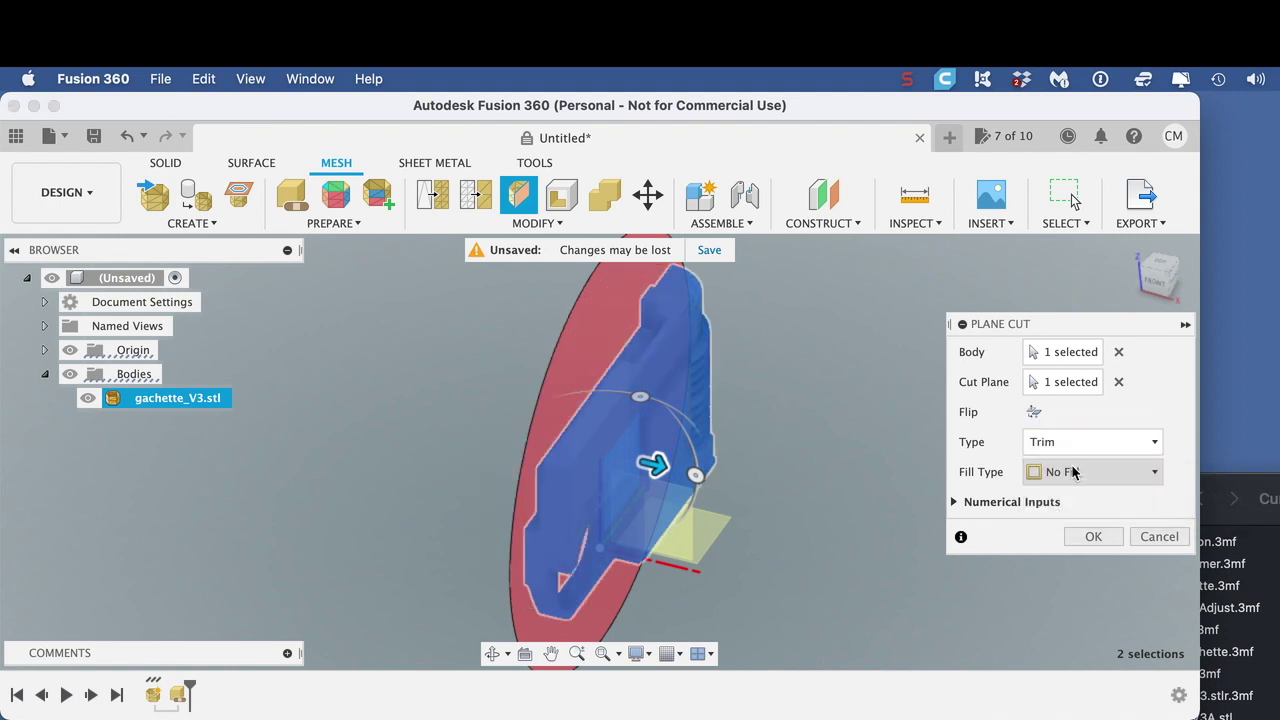
pyautogui.click(1069, 440)
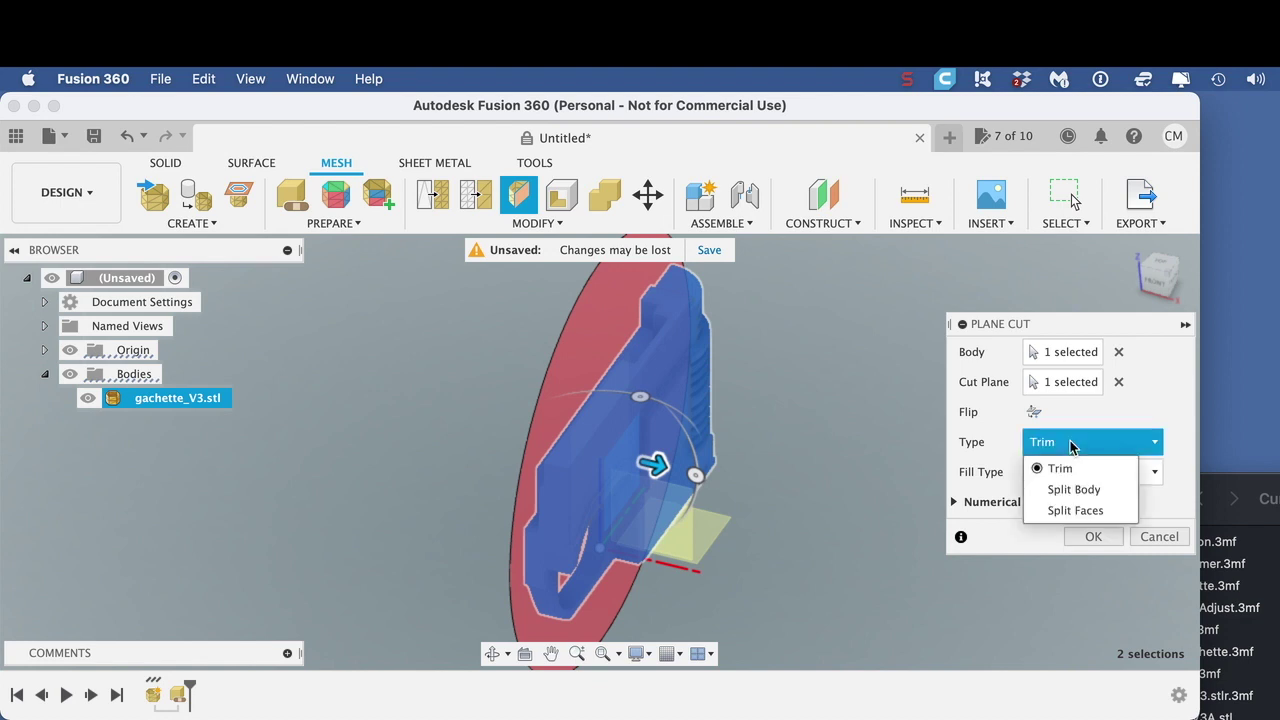
pyautogui.click(1074, 490)
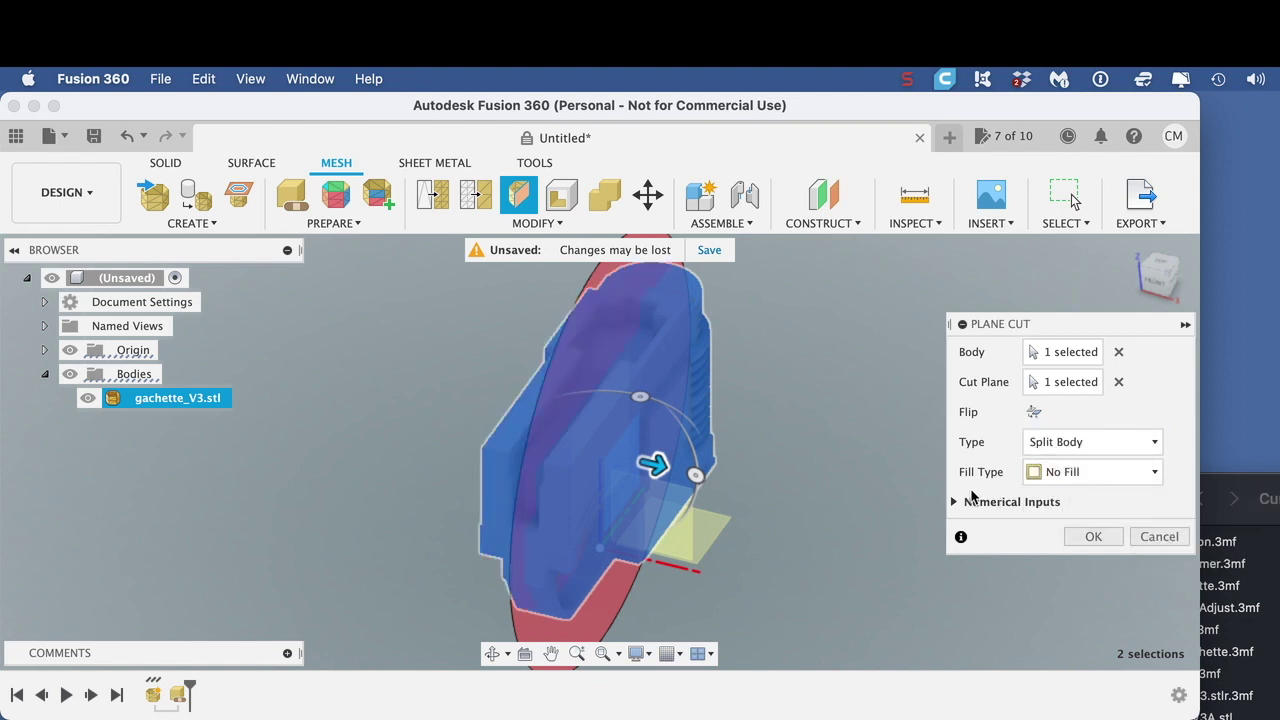
pyautogui.click(1066, 476)
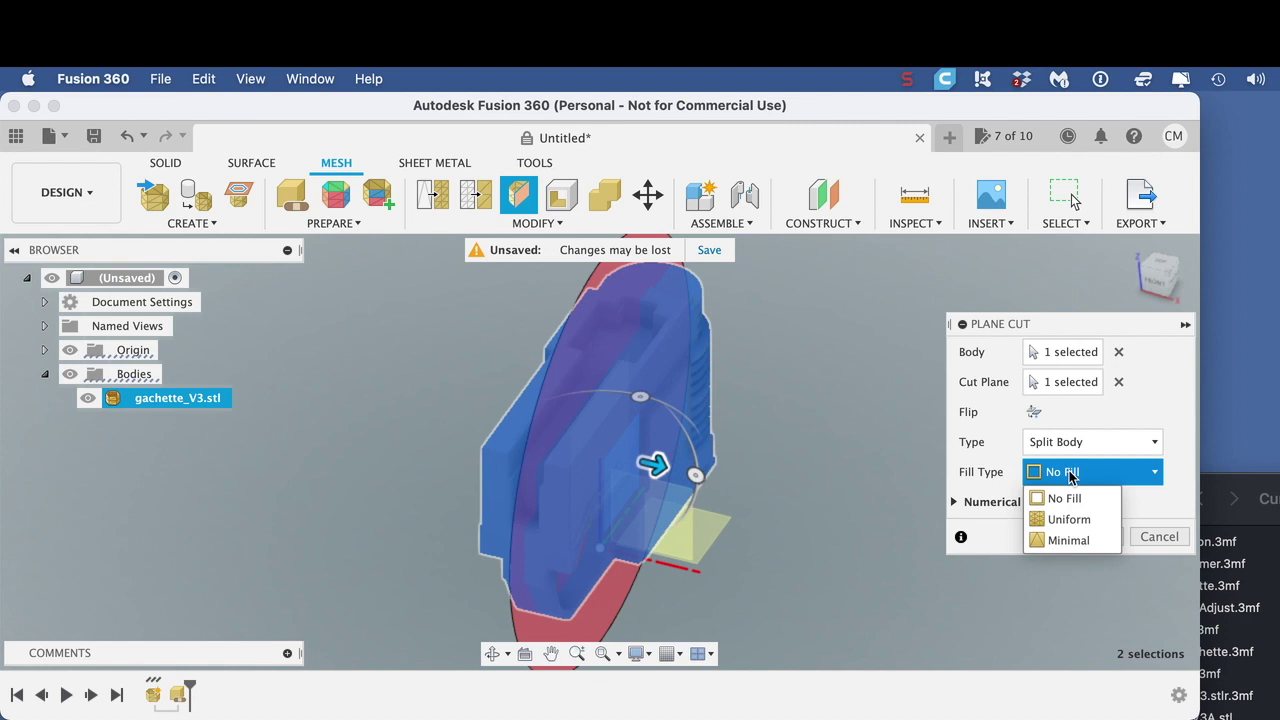
pyautogui.click(1068, 520)
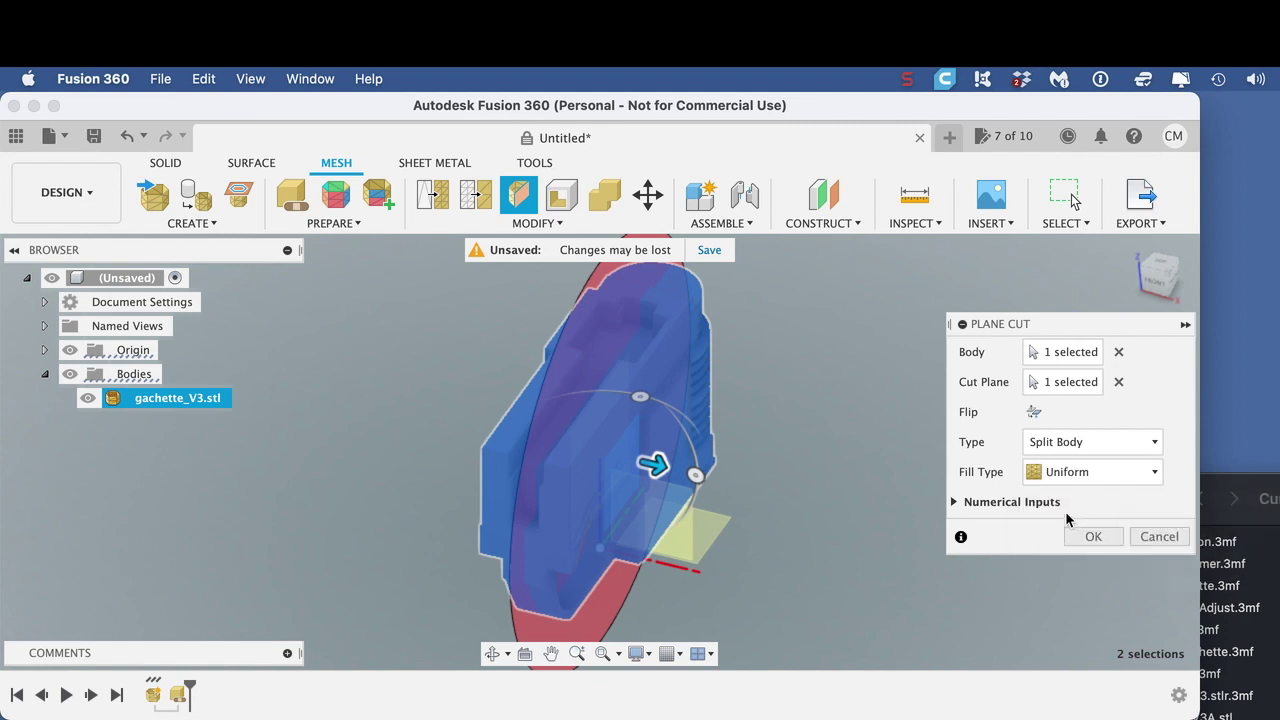
pyautogui.click(1080, 537)
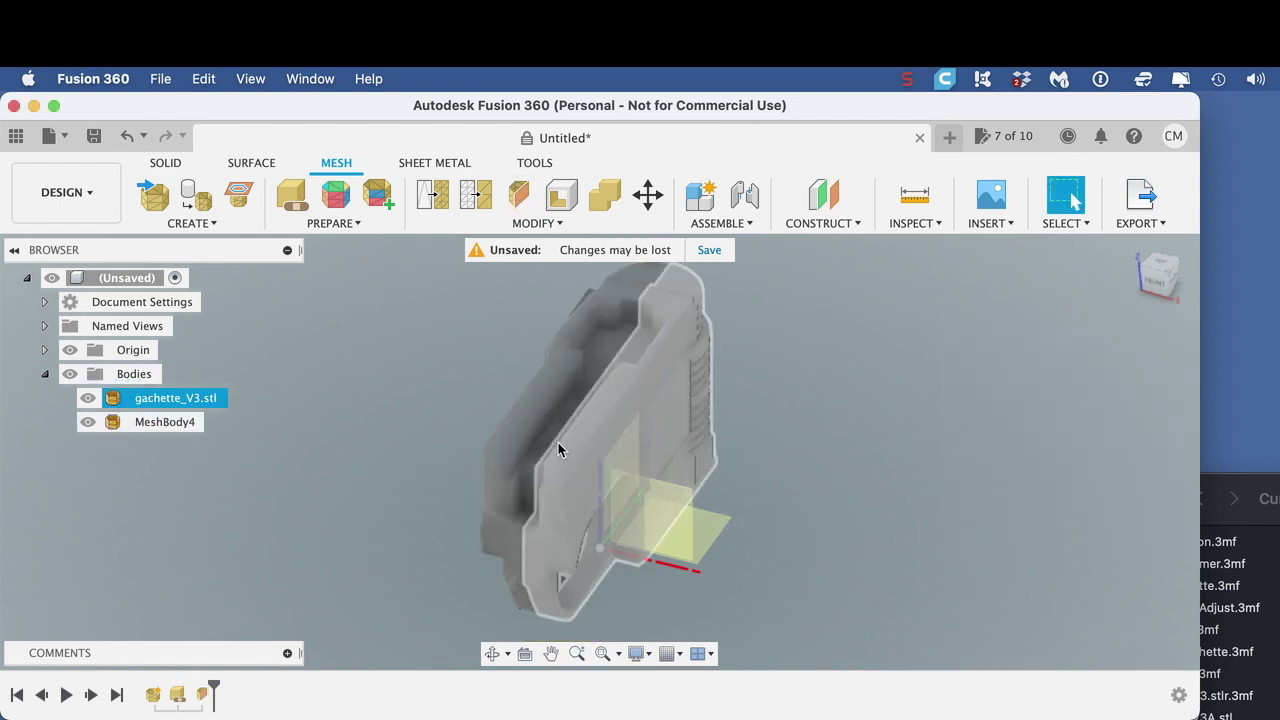
pyautogui.click(519, 408)
pyautogui.click(638, 426)
pyautogui.click(538, 389)
pyautogui.click(647, 407)
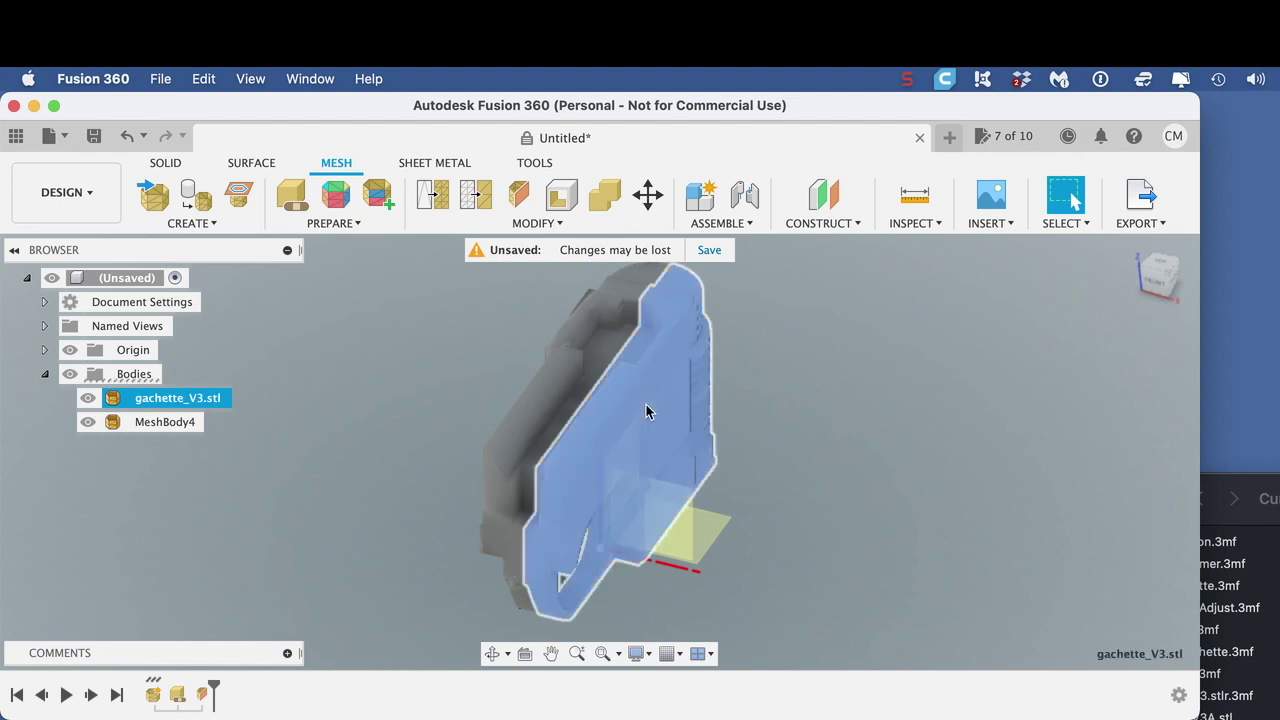
# Rotate the gachette_V3.stl half -90° about Y with Move/Copy so it lies flat.
pyautogui.click(608, 340)
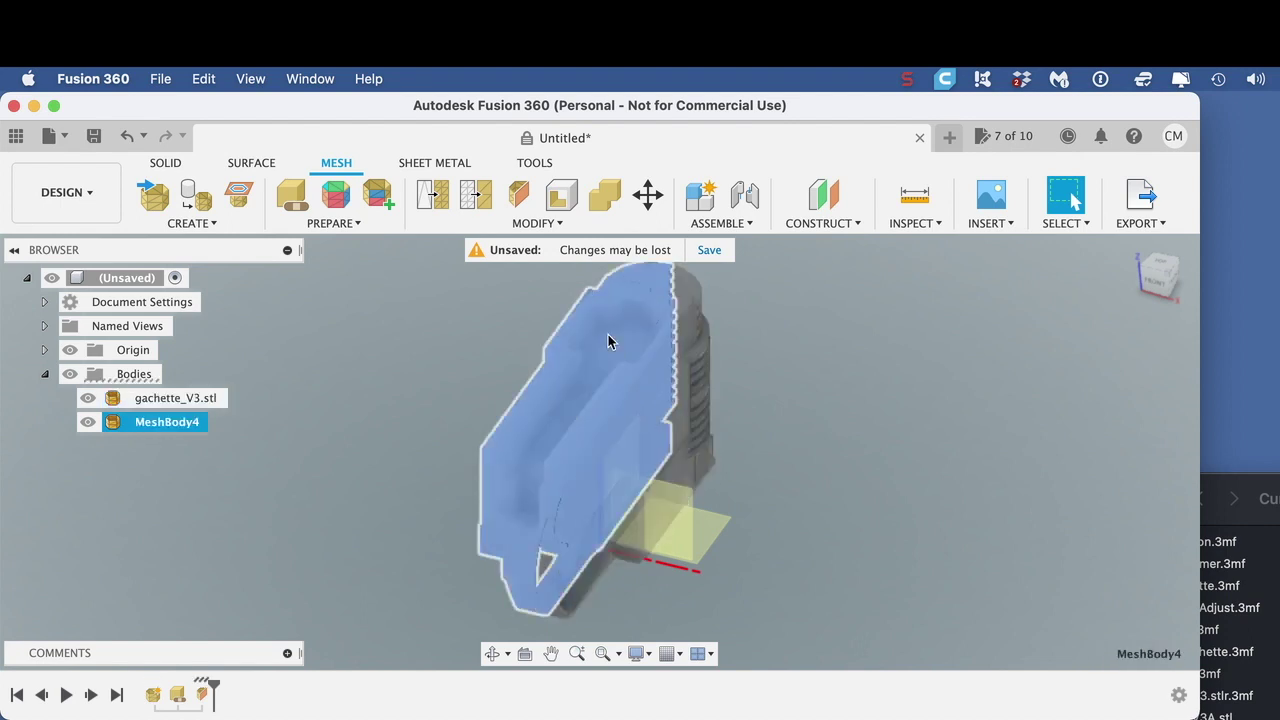
pyautogui.click(661, 364)
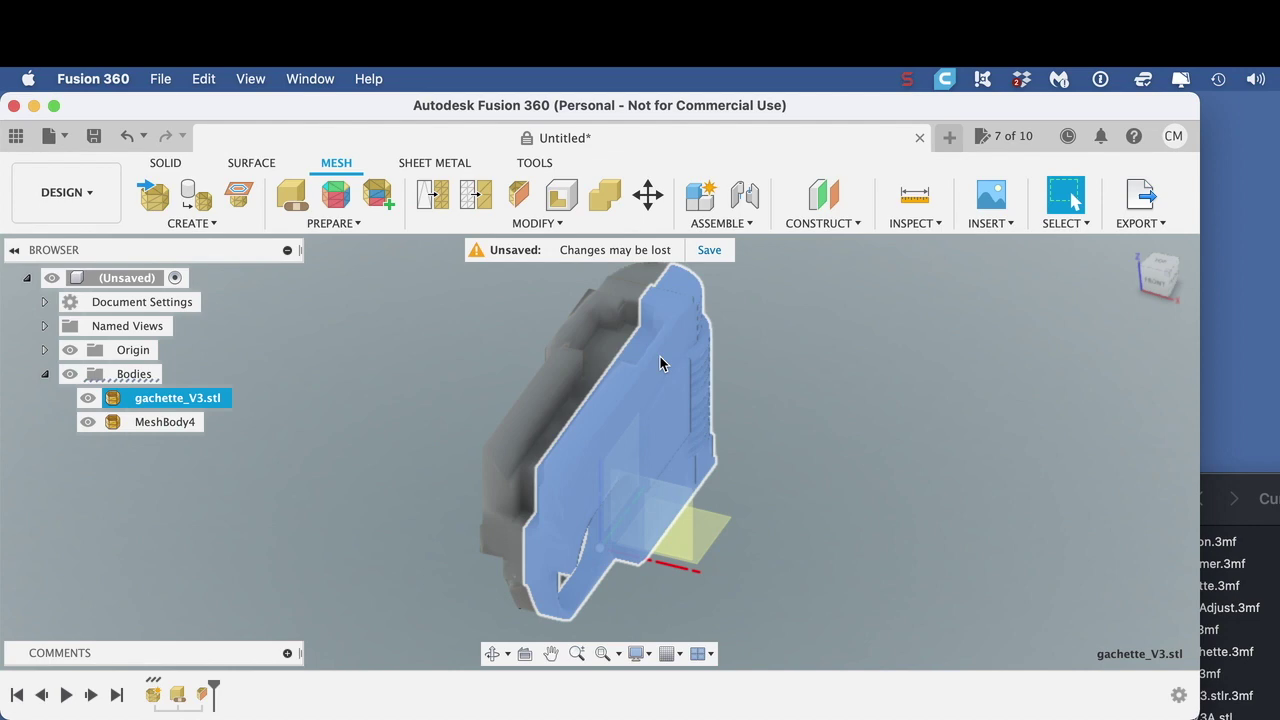
pyautogui.rightClick(660, 363)
pyautogui.click(660, 360)
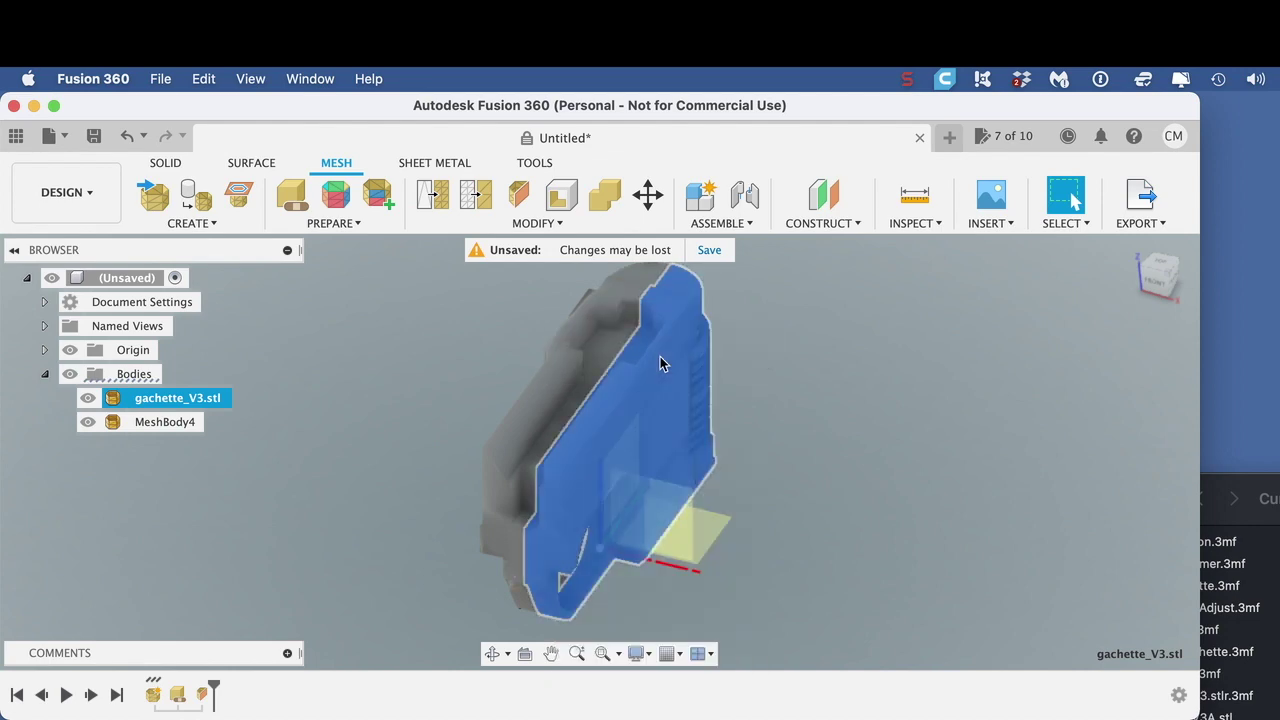
pyautogui.rightClick(660, 360)
pyautogui.click(586, 392)
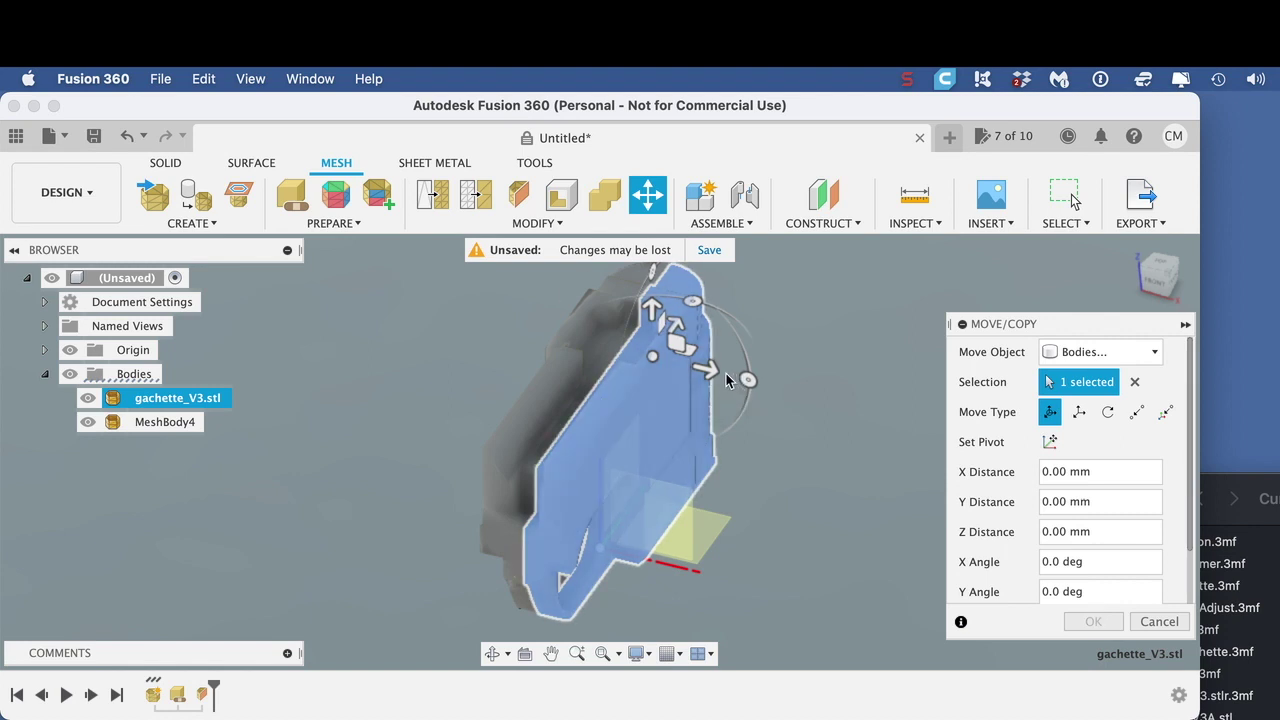
pyautogui.moveTo(700, 370); pyautogui.dragTo(794, 302)
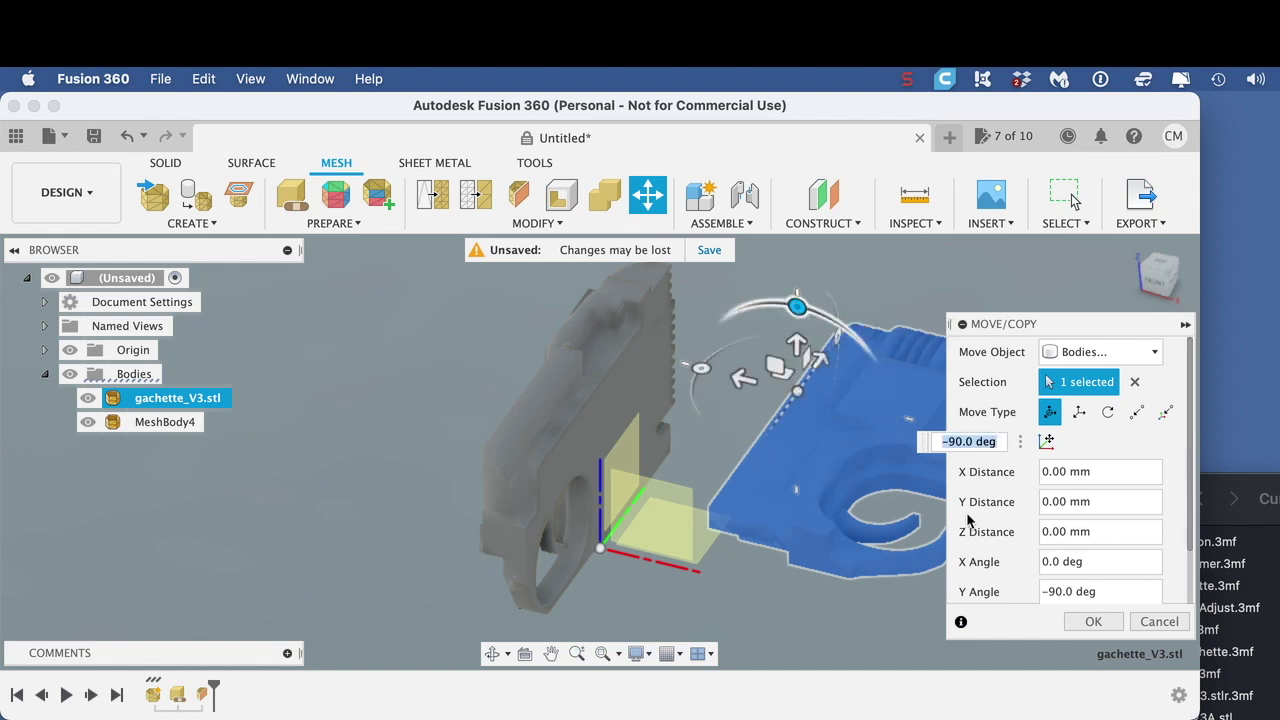
pyautogui.click(1095, 622)
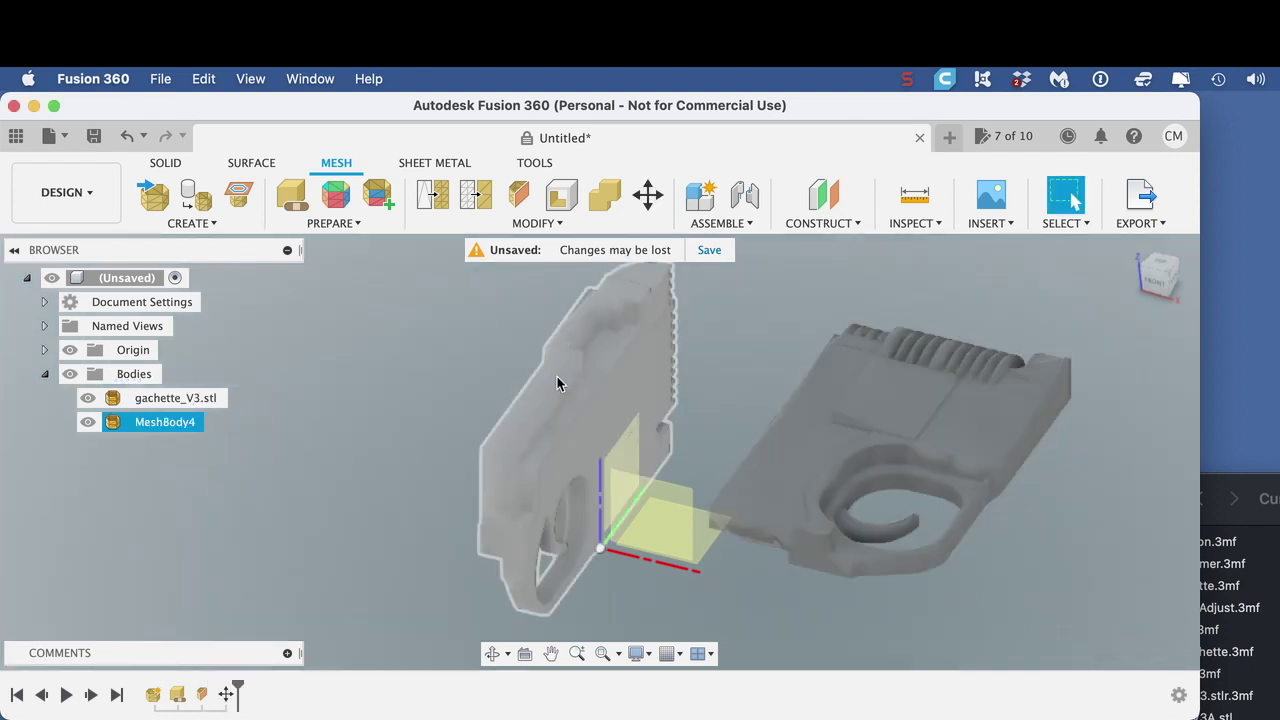
# Rotate MeshBody4 90° about Y and shift it 20 mm along X.
pyautogui.click(598, 372)
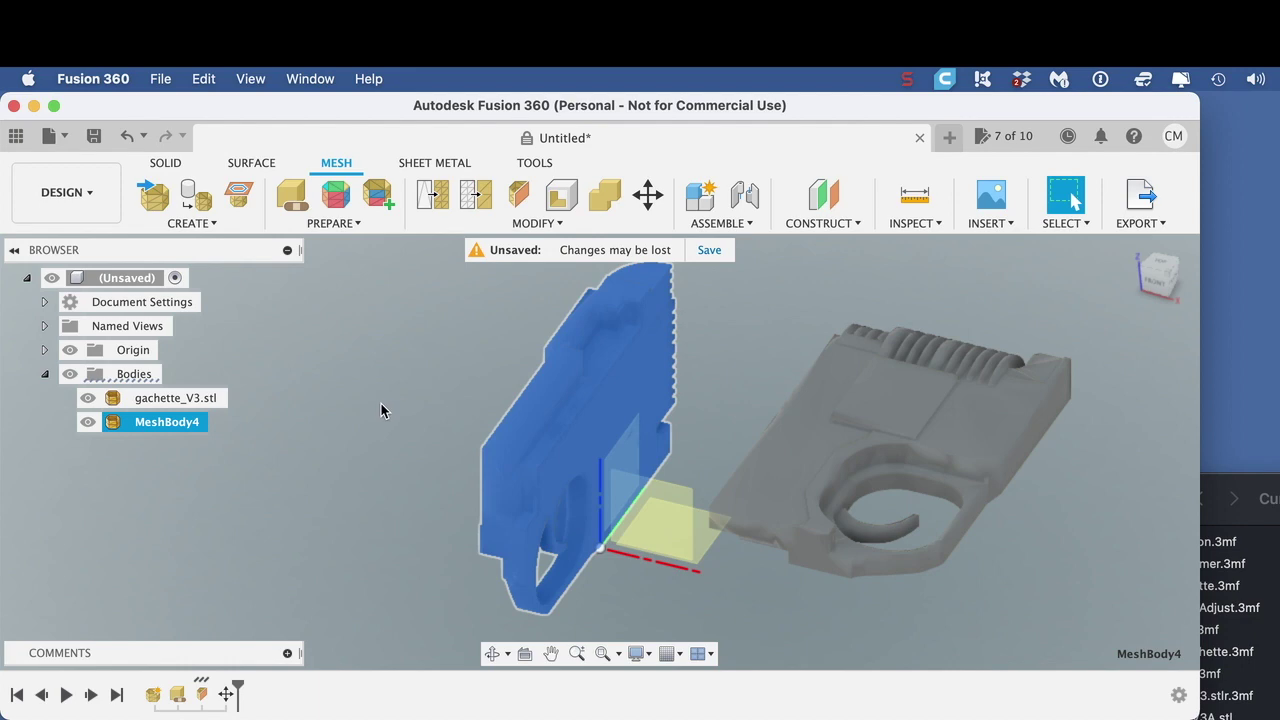
pyautogui.rightClick(607, 362)
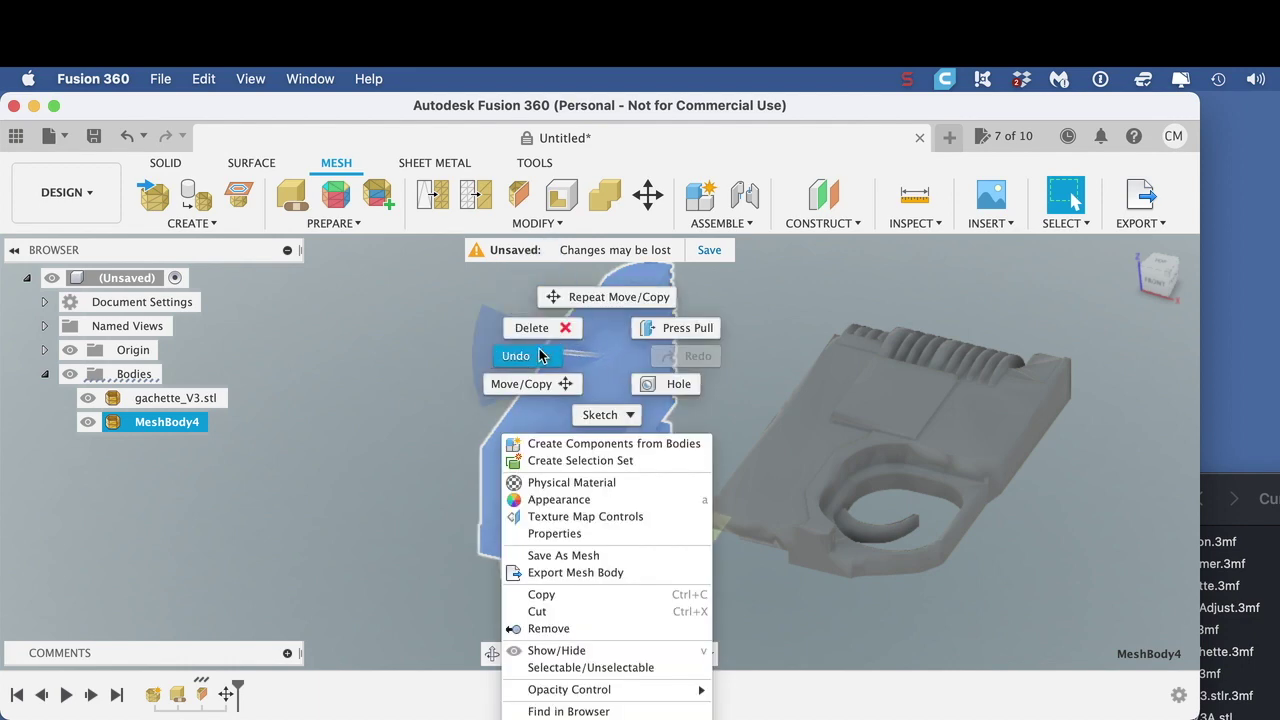
pyautogui.click(538, 383)
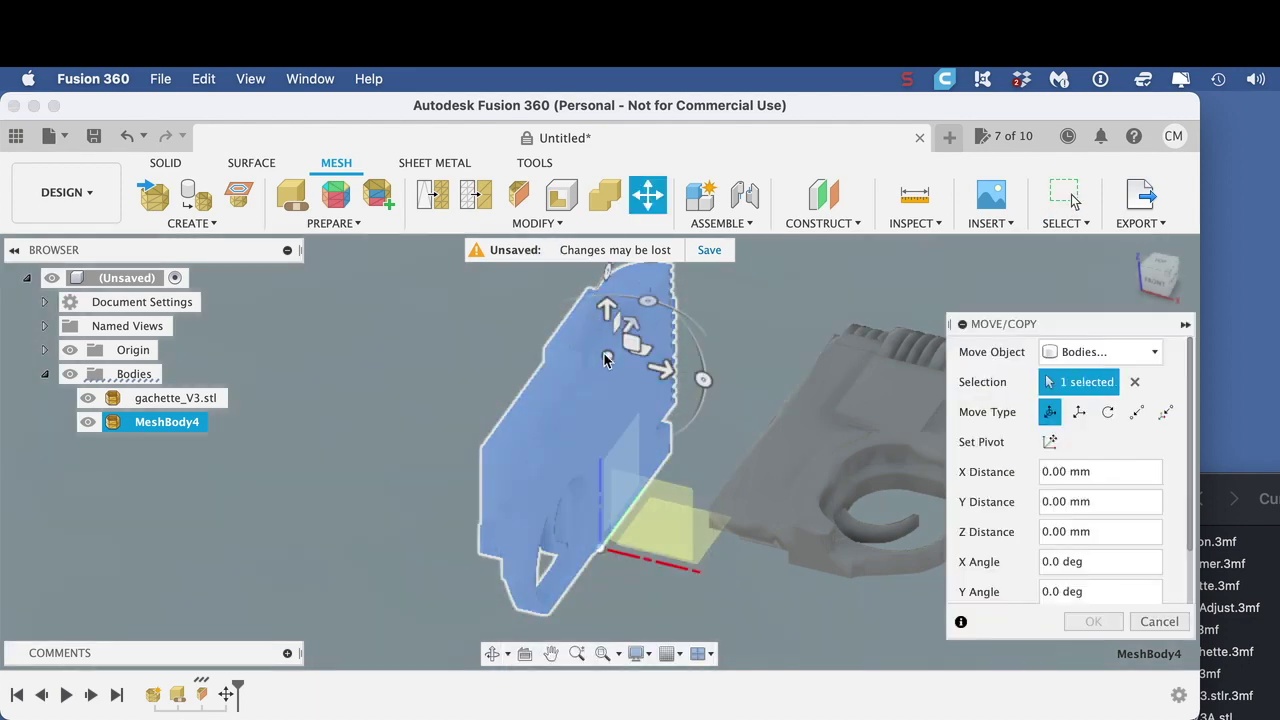
pyautogui.moveTo(660, 372); pyautogui.dragTo(592, 488)
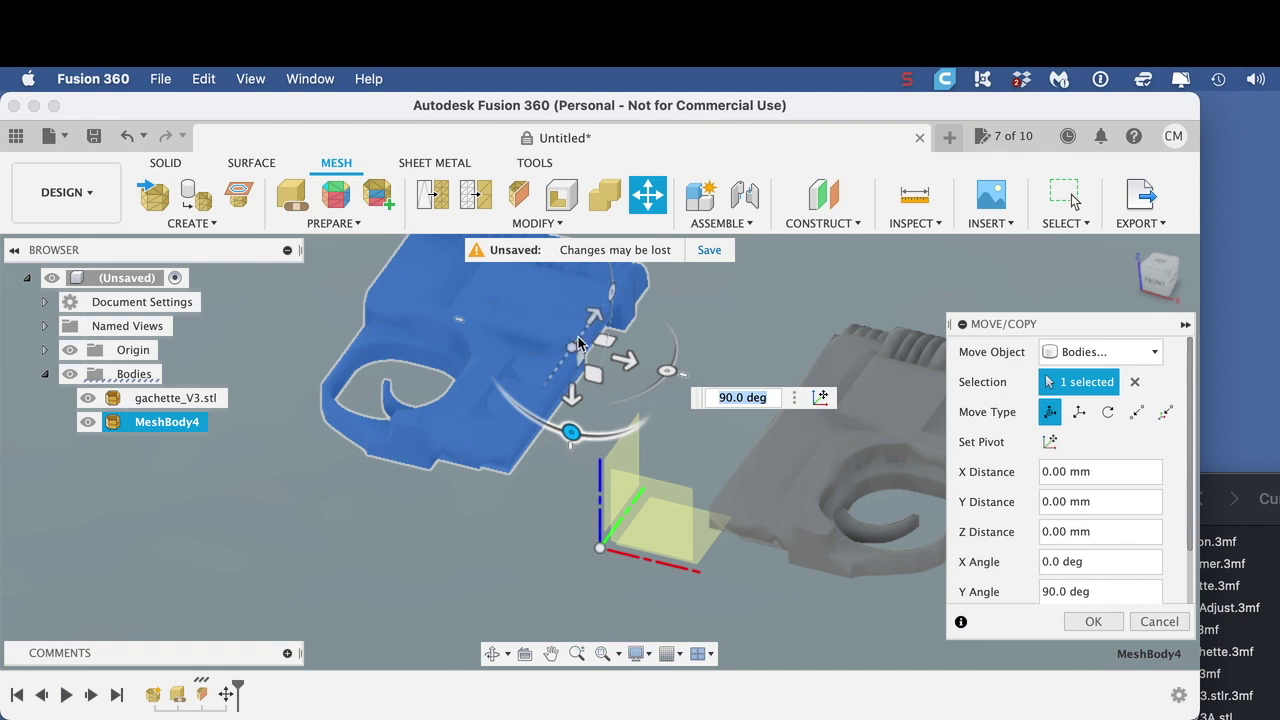
pyautogui.moveTo(572, 403); pyautogui.dragTo(572, 470)
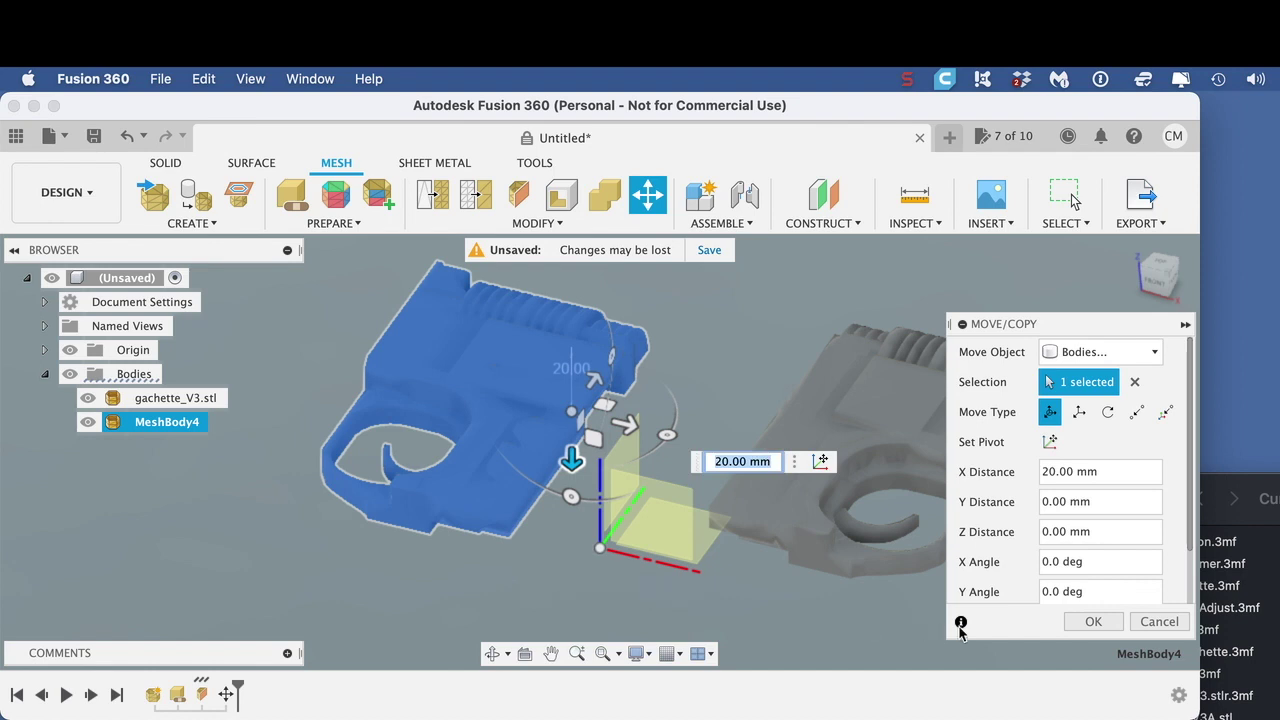
pyautogui.click(1090, 622)
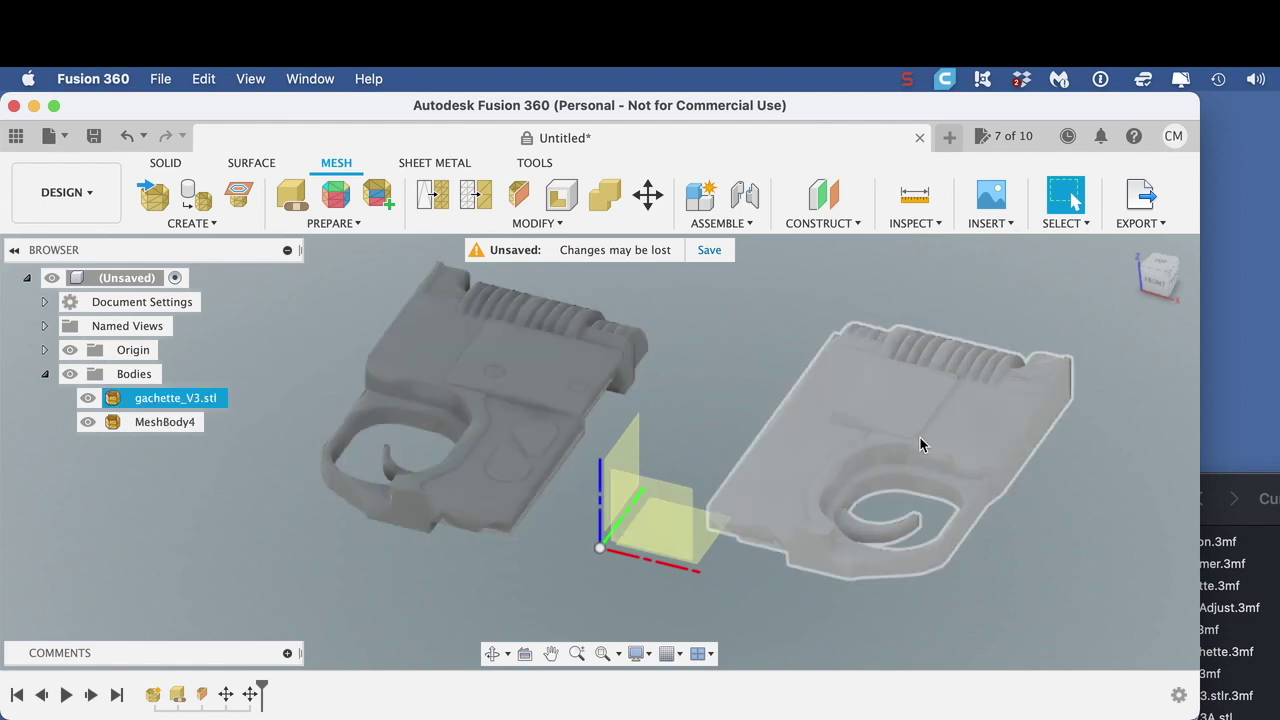
# Set up a 3D Print export of the gachette_V3.stl half in 3MF format, without the print utility.
pyautogui.click(921, 432)
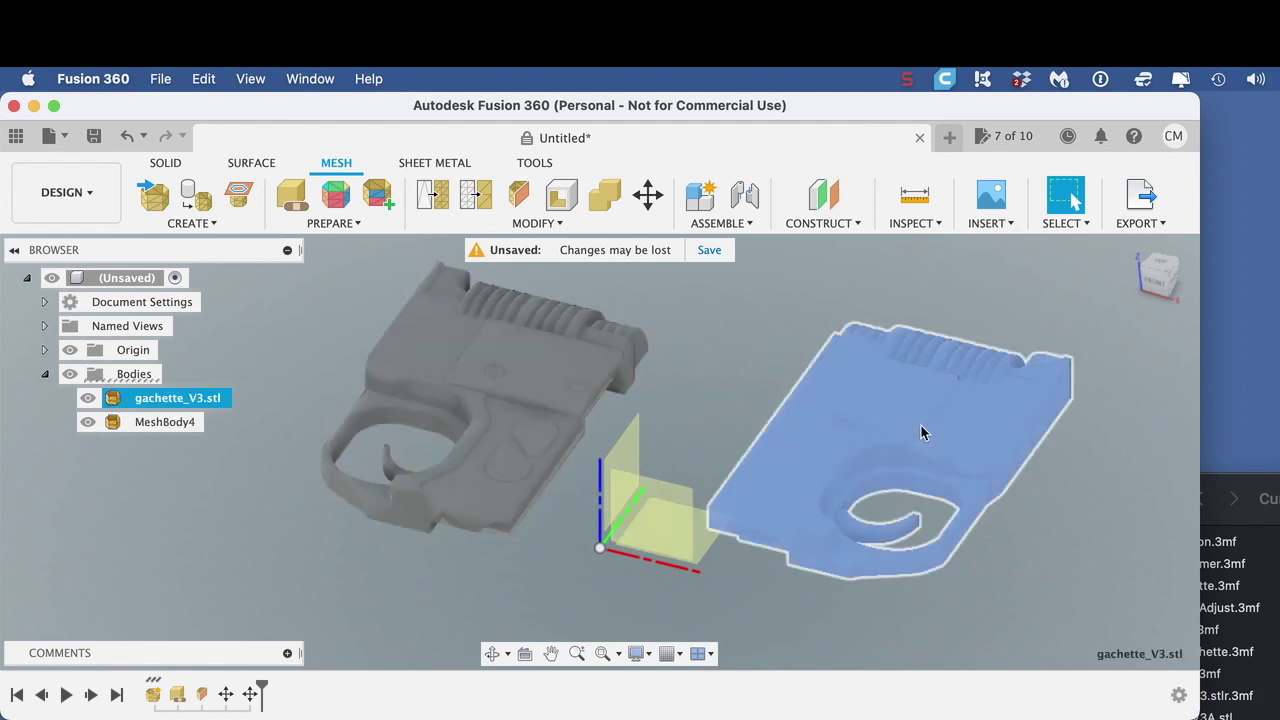
pyautogui.click(1140, 223)
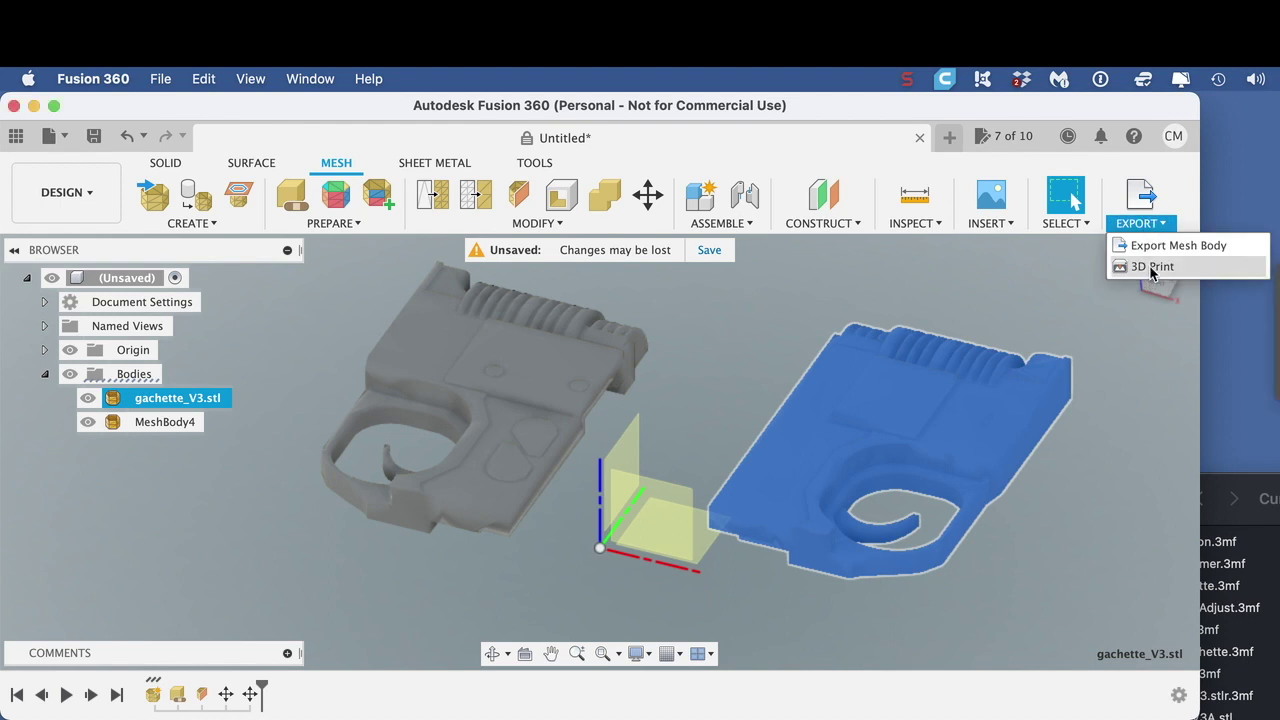
pyautogui.click(1151, 267)
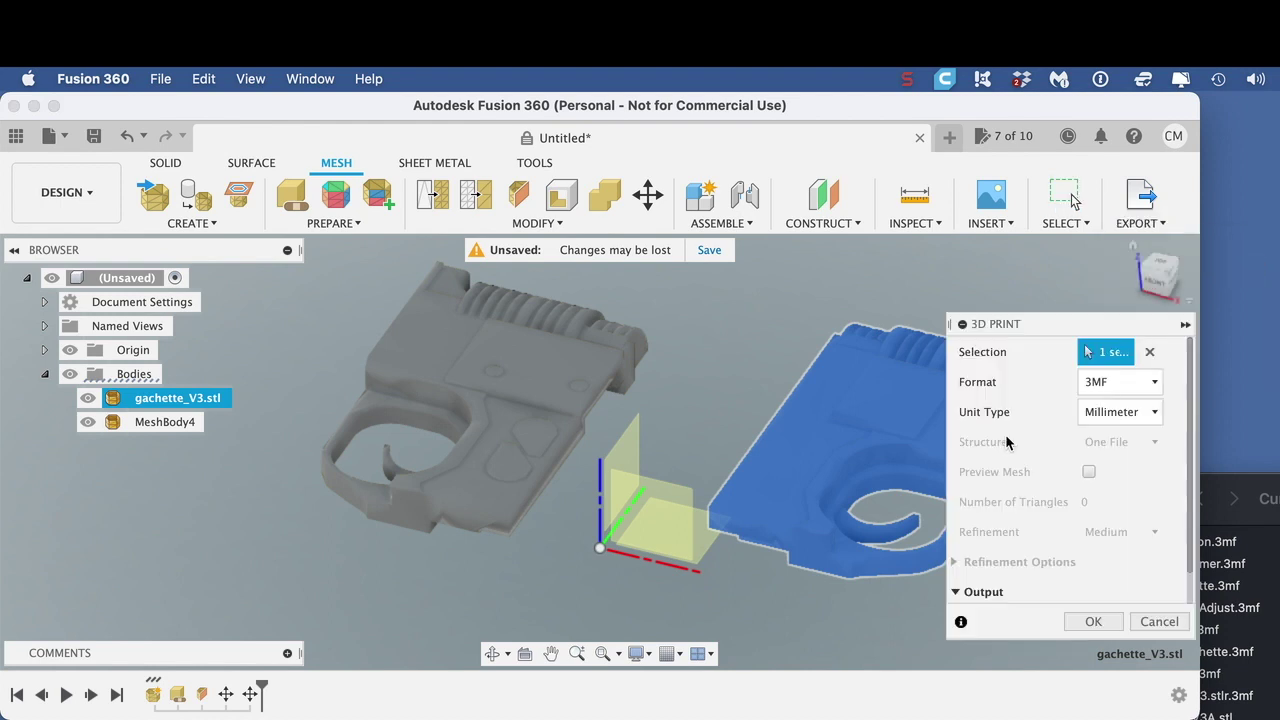
pyautogui.click(1118, 383)
pyautogui.click(1133, 429)
pyautogui.moveTo(1067, 320); pyautogui.dragTo(1049, 229)
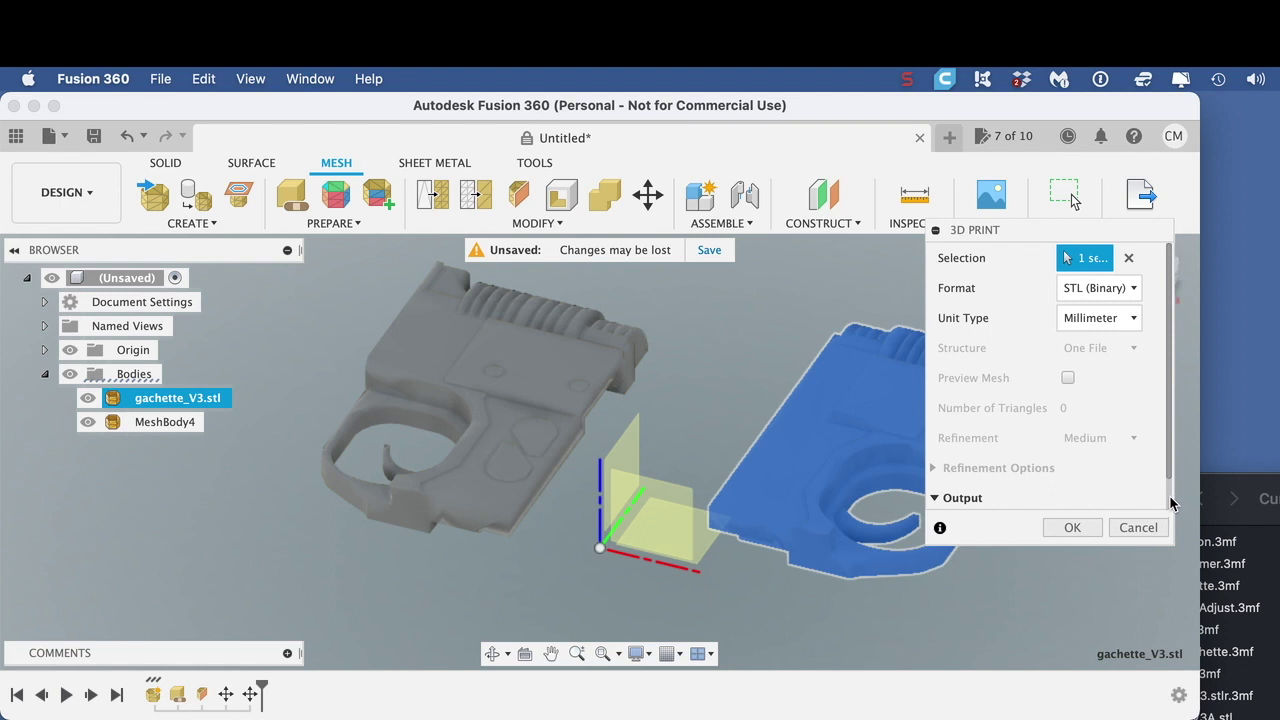
pyautogui.scroll(-2, 1168, 502)
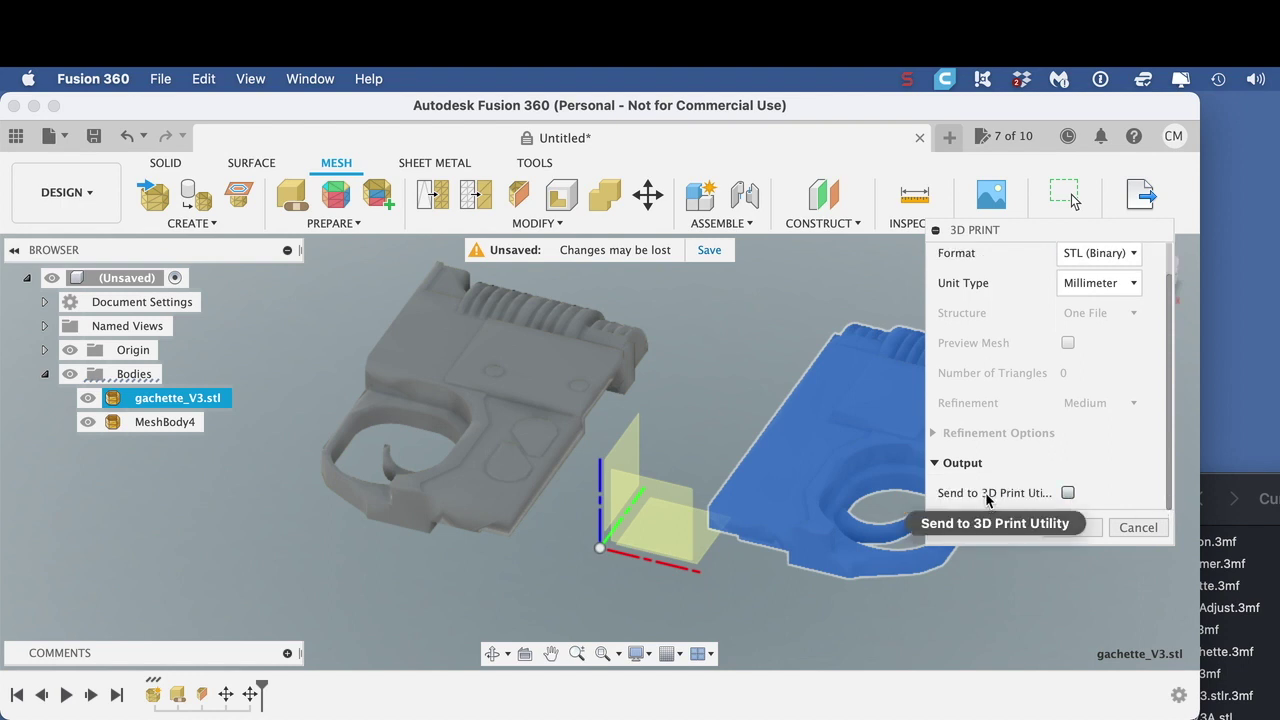
pyautogui.click(1068, 493)
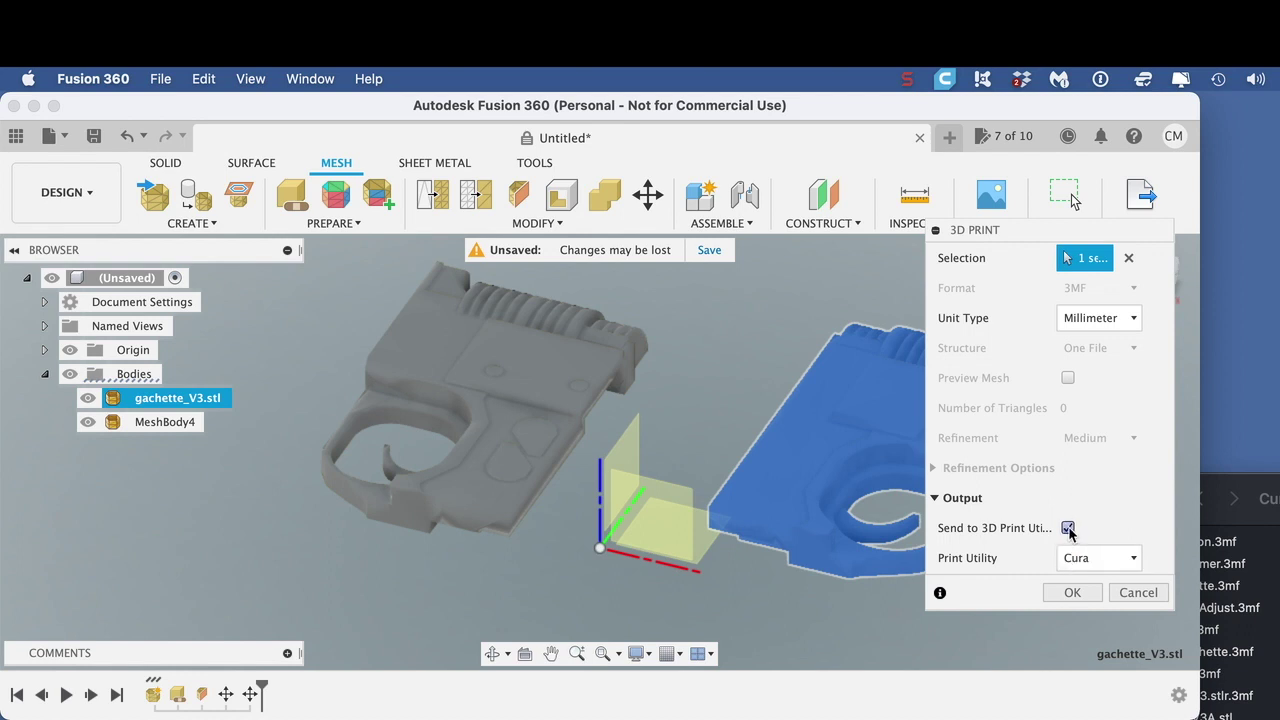
pyautogui.click(1068, 528)
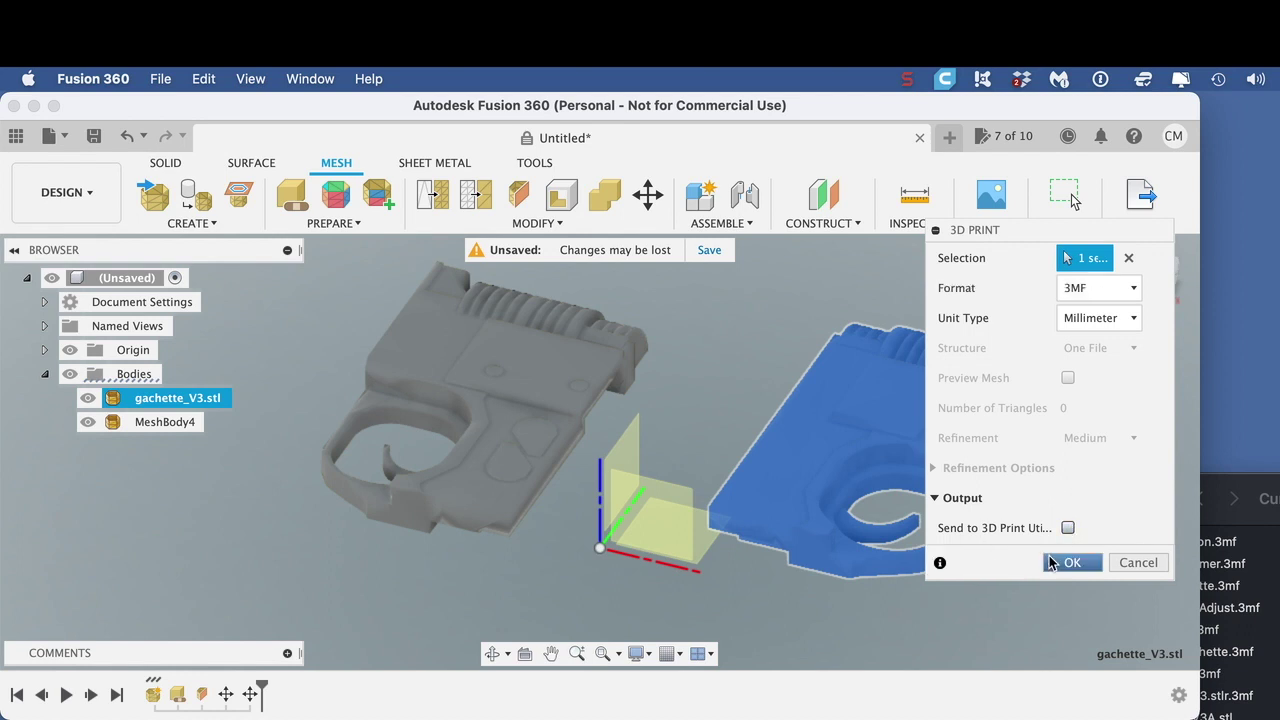
pyautogui.click(1070, 563)
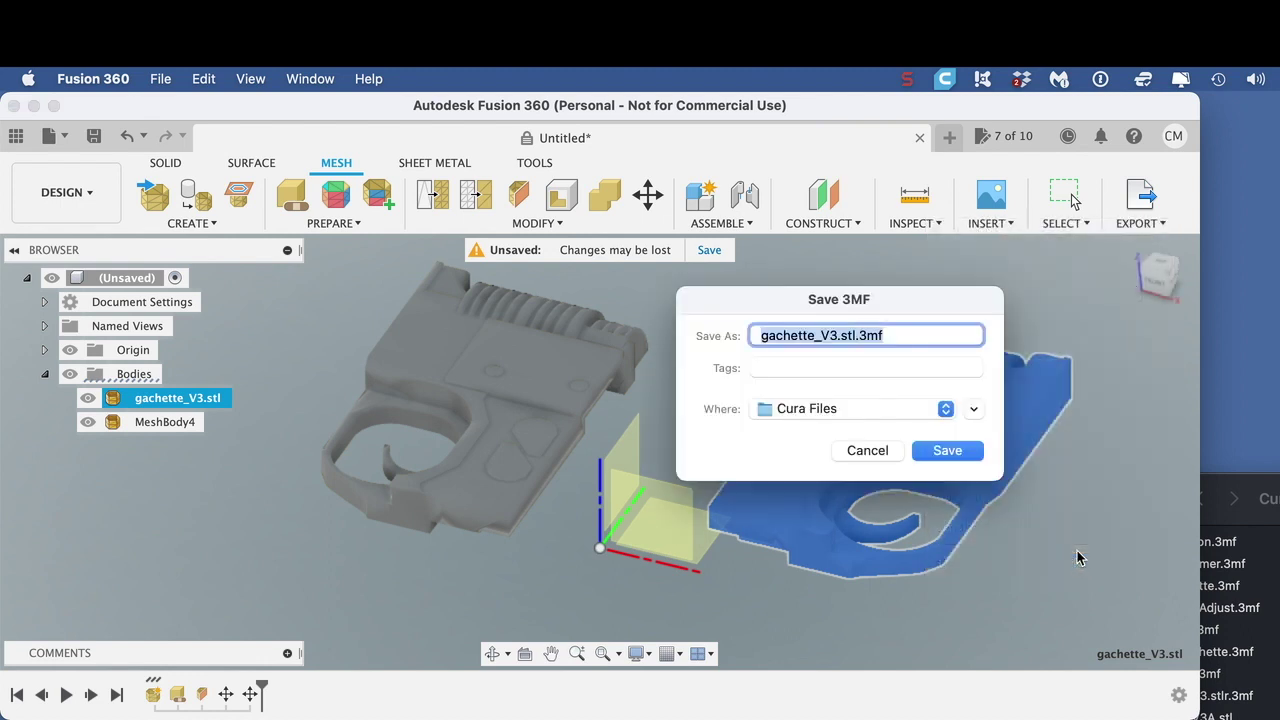
# Save the export as gachette_V3A.stl.3mf in the Cura Files folder.
pyautogui.click(835, 336)
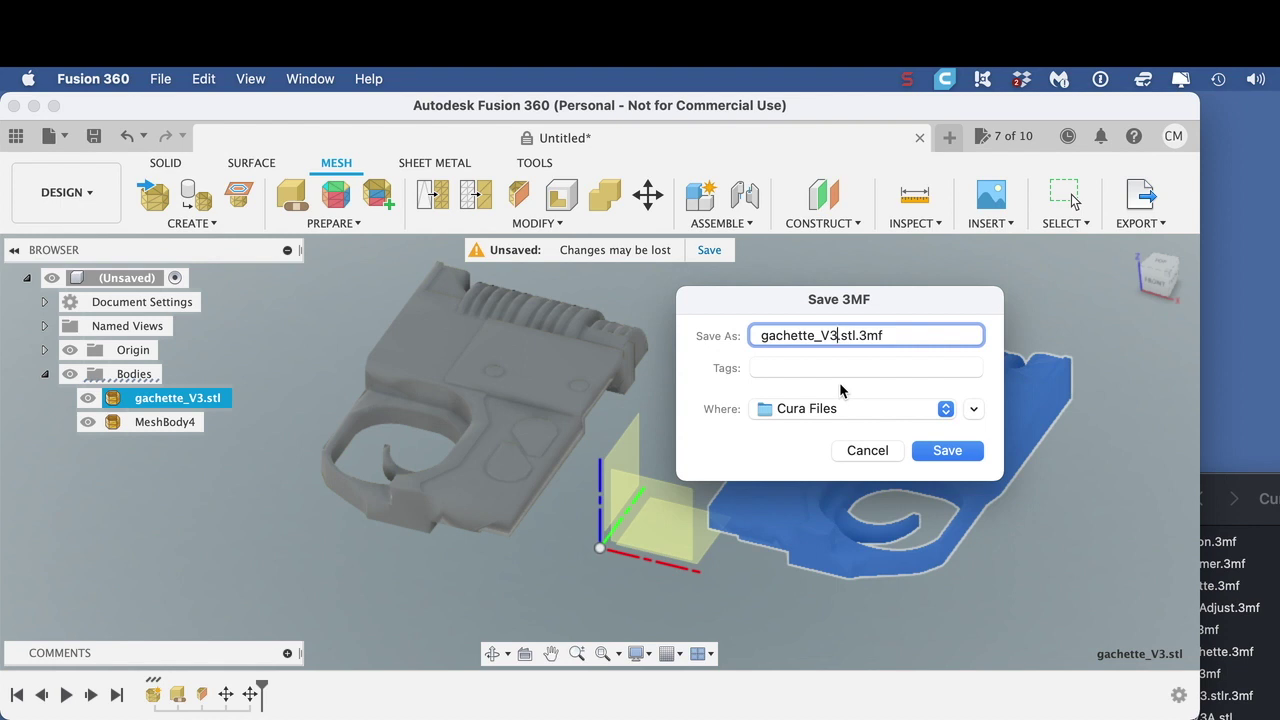
pyautogui.write('A')
pyautogui.click(947, 451)
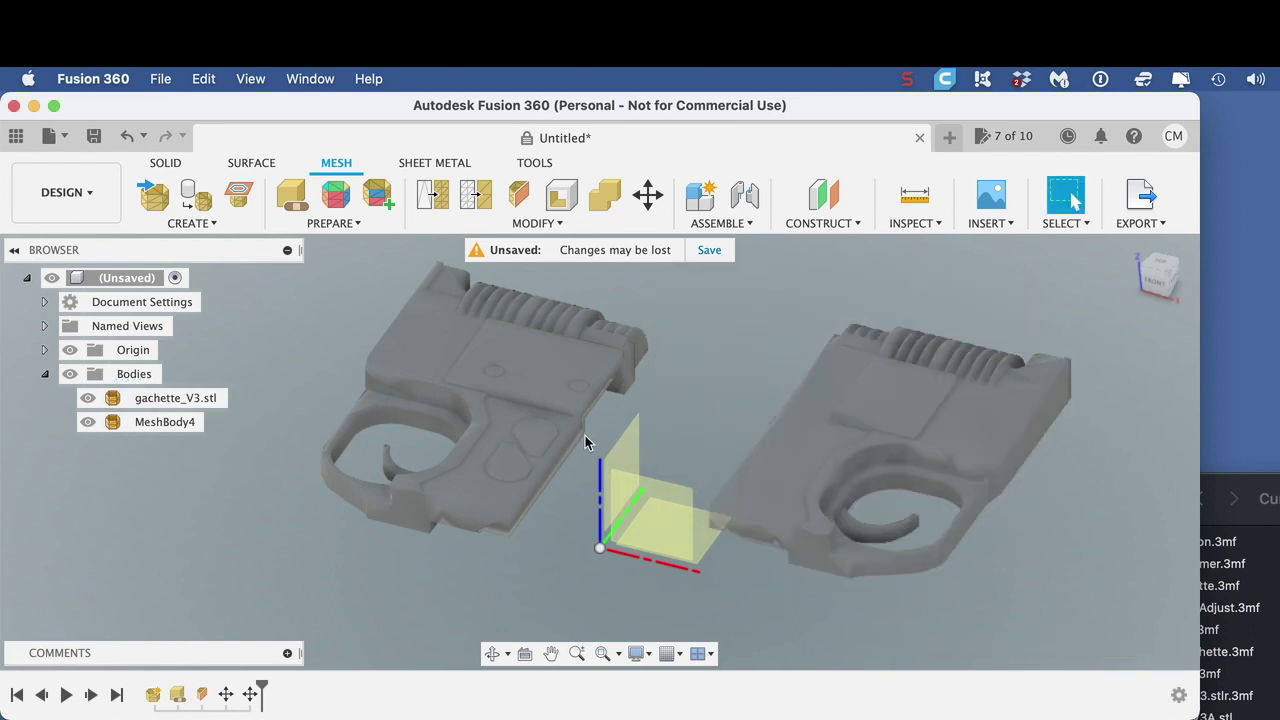
# Repeat the 3D Print export for MeshBody4, saving it as MeshBody4B in Cura Files.
pyautogui.click(539, 343)
pyautogui.rightClick(538, 345)
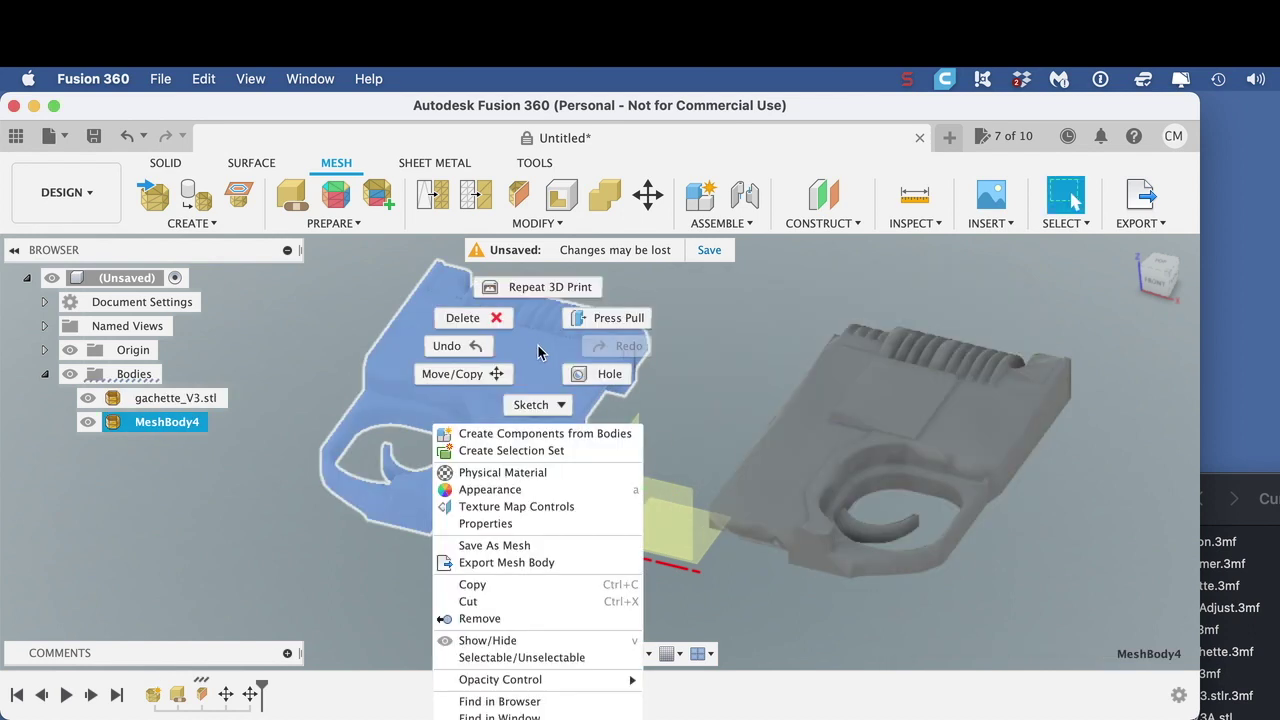
pyautogui.click(547, 294)
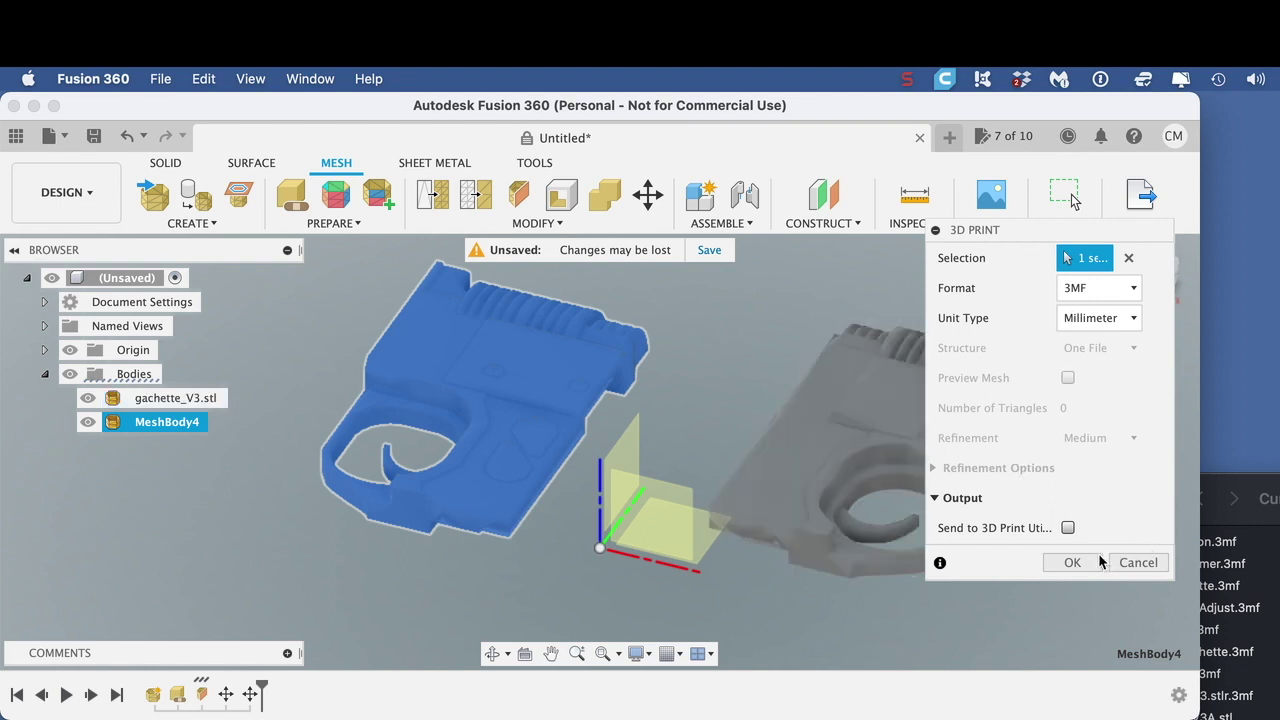
pyautogui.click(1072, 562)
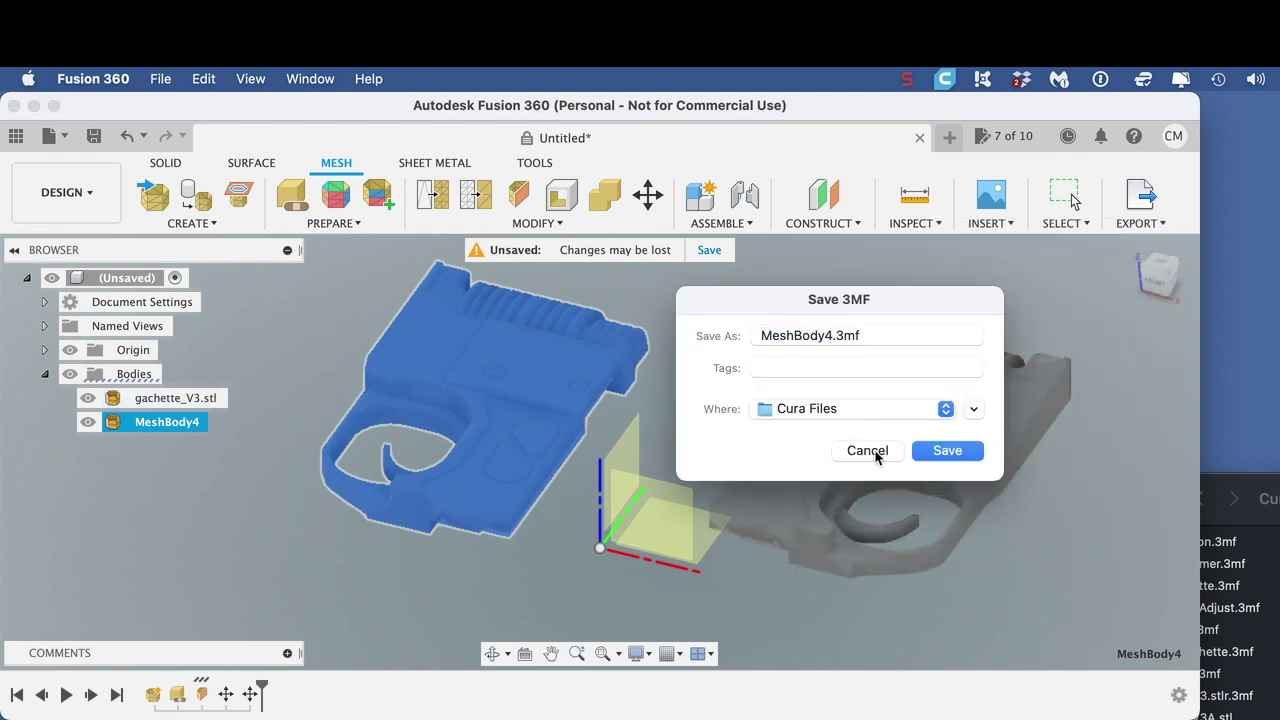
pyautogui.click(832, 337)
pyautogui.write('B')
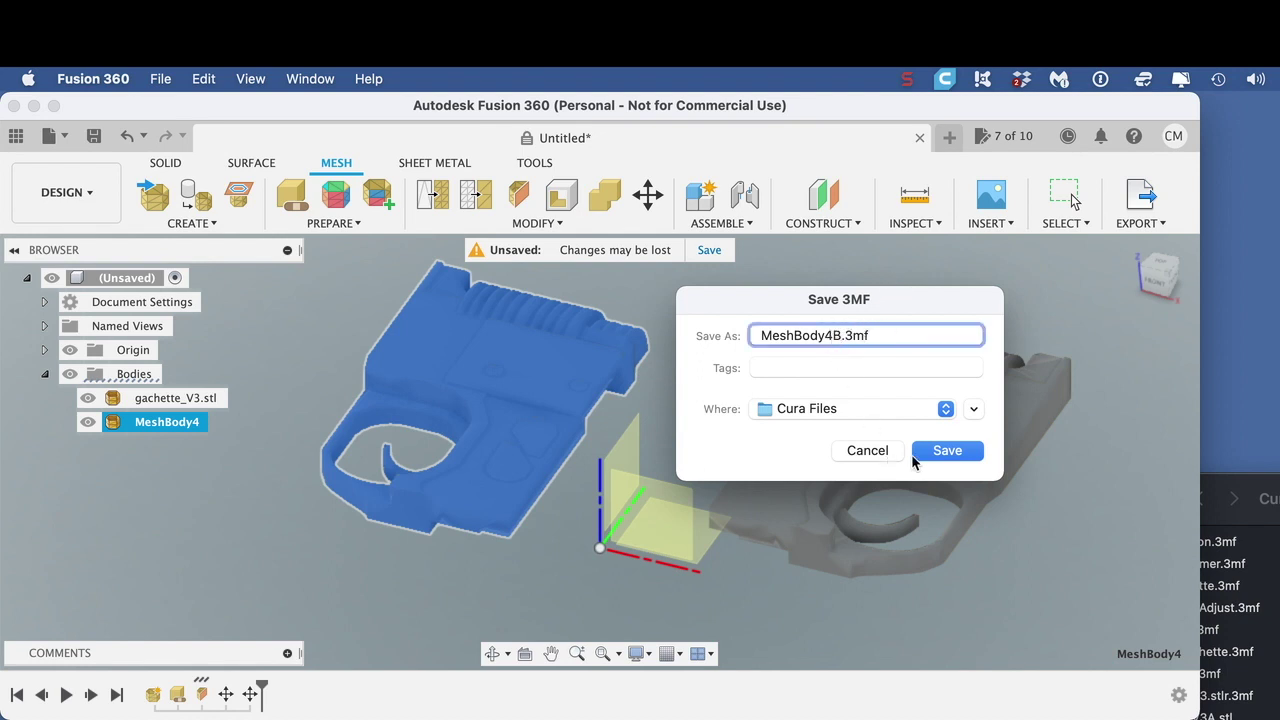
pyautogui.click(947, 450)
# Select each trigger half in turn, then clear the selection.
pyautogui.click(949, 452)
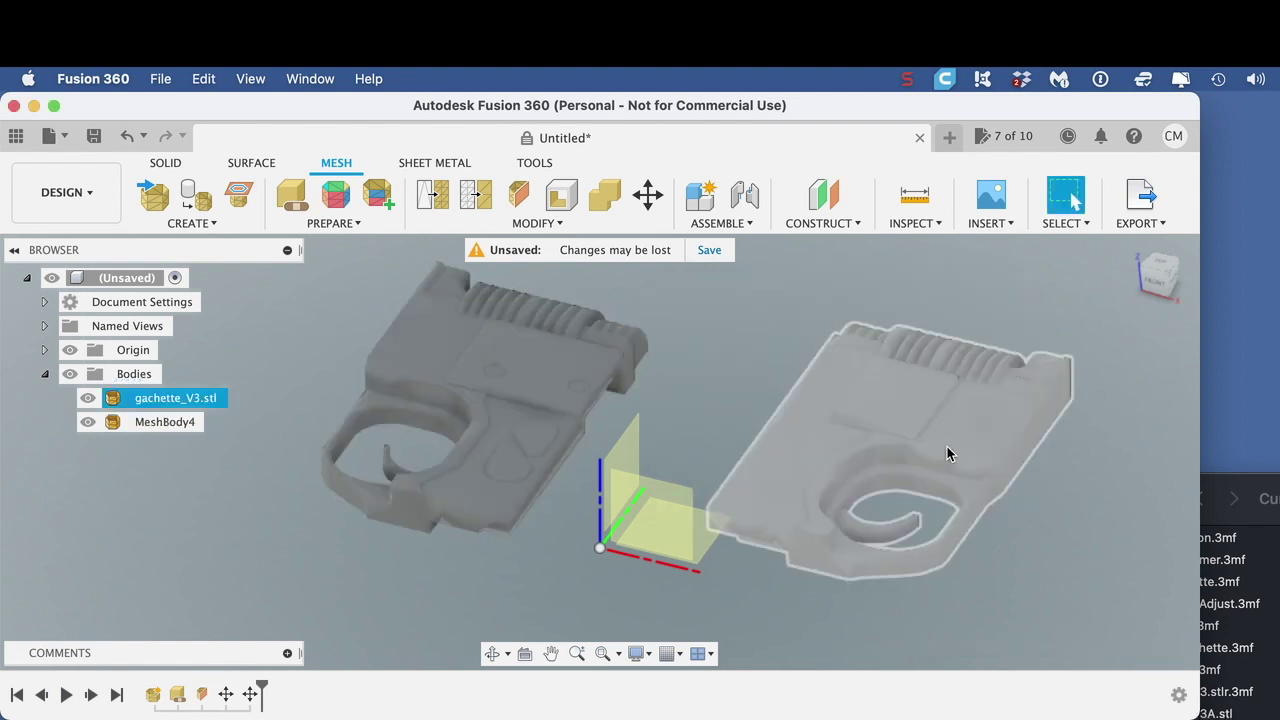
pyautogui.click(476, 392)
pyautogui.press('Escape')
pyautogui.click(801, 405)
pyautogui.click(537, 514)
pyautogui.press('Escape')
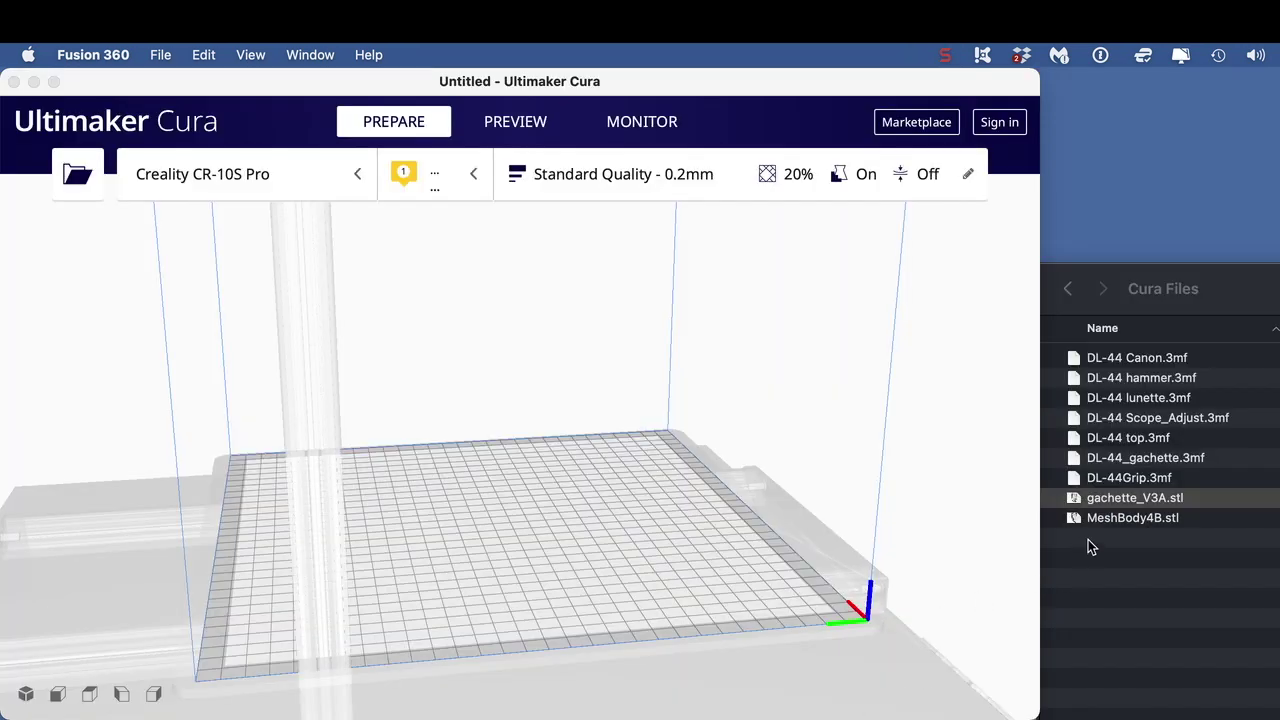
# Load gachette_V3A and MeshBody4B onto Cura's build plate and slice them (6 h 25 min, 53 g).
pyautogui.click(1149, 520)
pyautogui.keyDown('shift'); pyautogui.click(1143, 518); pyautogui.keyUp('shift')
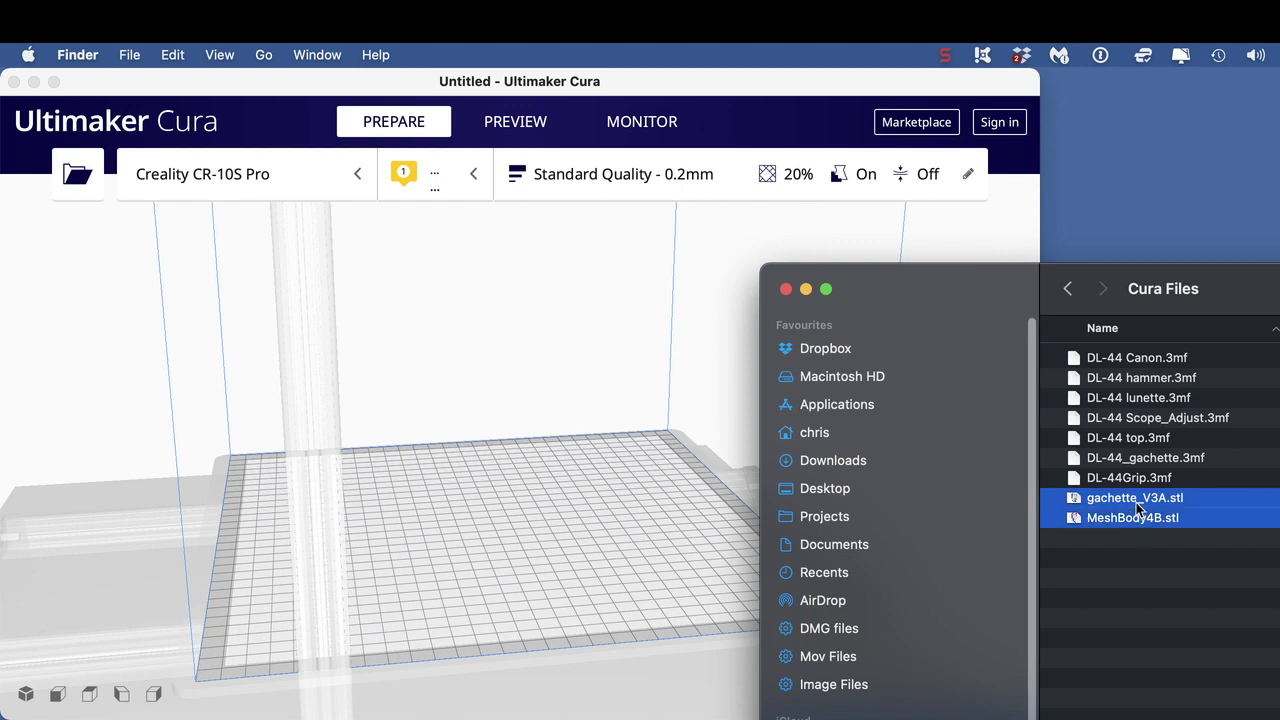
pyautogui.moveTo(1138, 508); pyautogui.dragTo(500, 519)
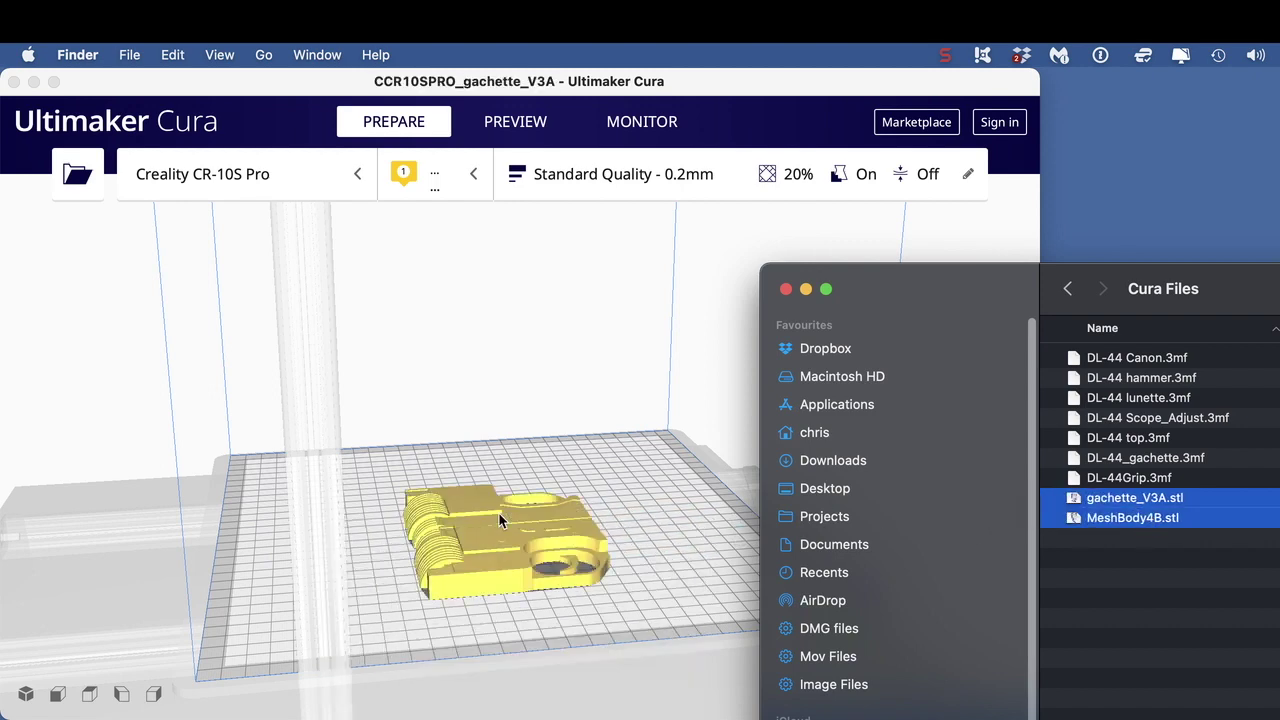
pyautogui.click(725, 288)
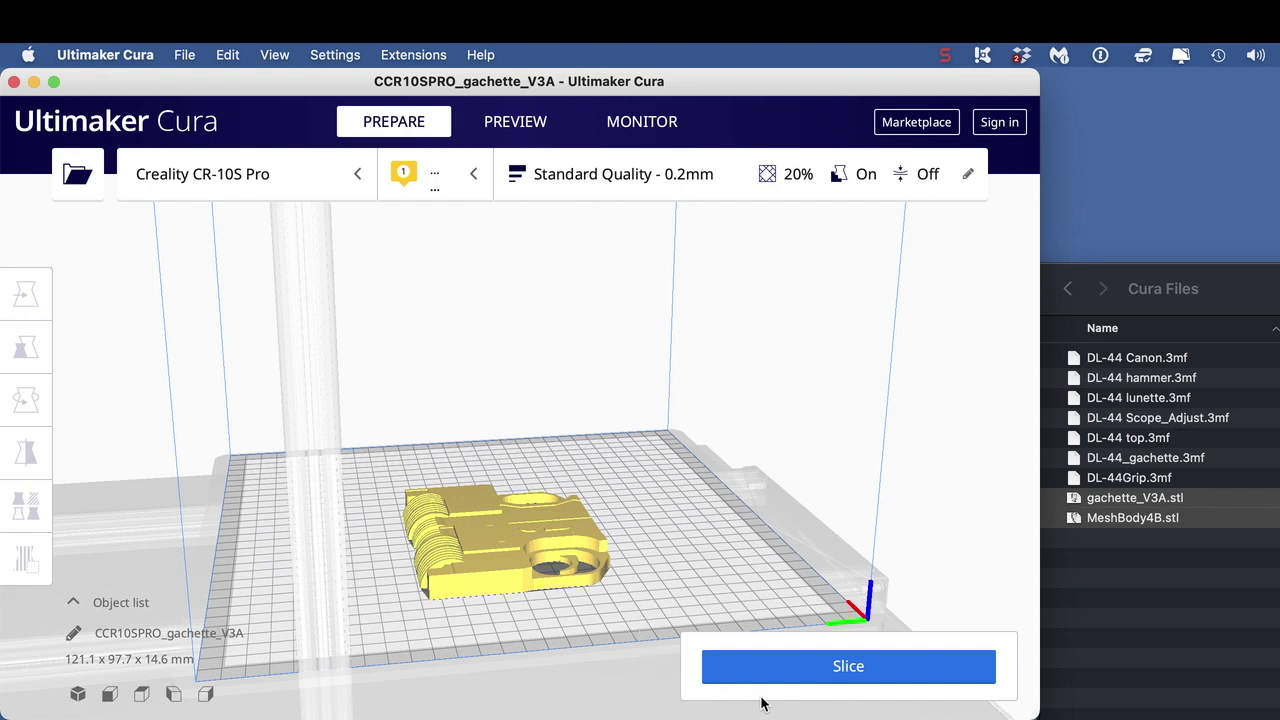
pyautogui.click(808, 670)
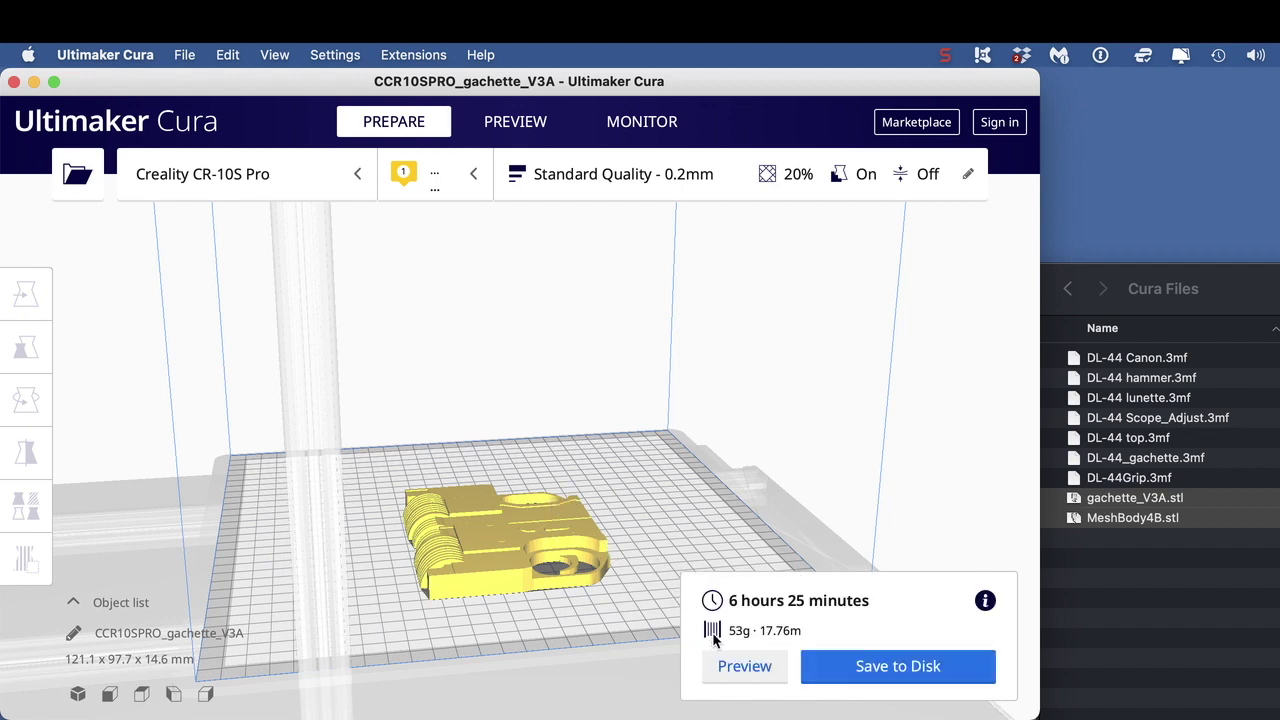
# Show the sliced gachette_V3A half in layer preview and inspect its walls, infill and skirt from several angles.
pyautogui.click(743, 666)
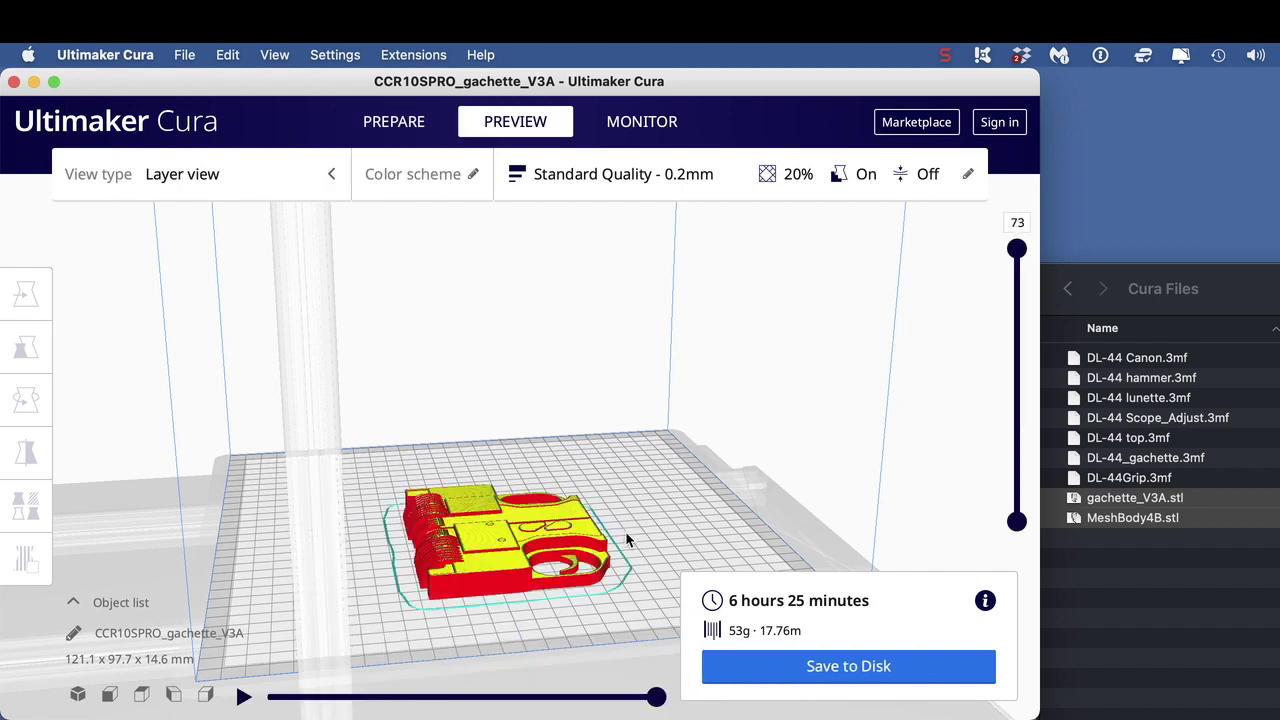
pyautogui.scroll(-3, 625, 531)
pyautogui.moveTo(547, 563); pyautogui.dragTo(591, 595, button='right')
pyautogui.moveTo(368, 612); pyautogui.dragTo(574, 482, button='right')
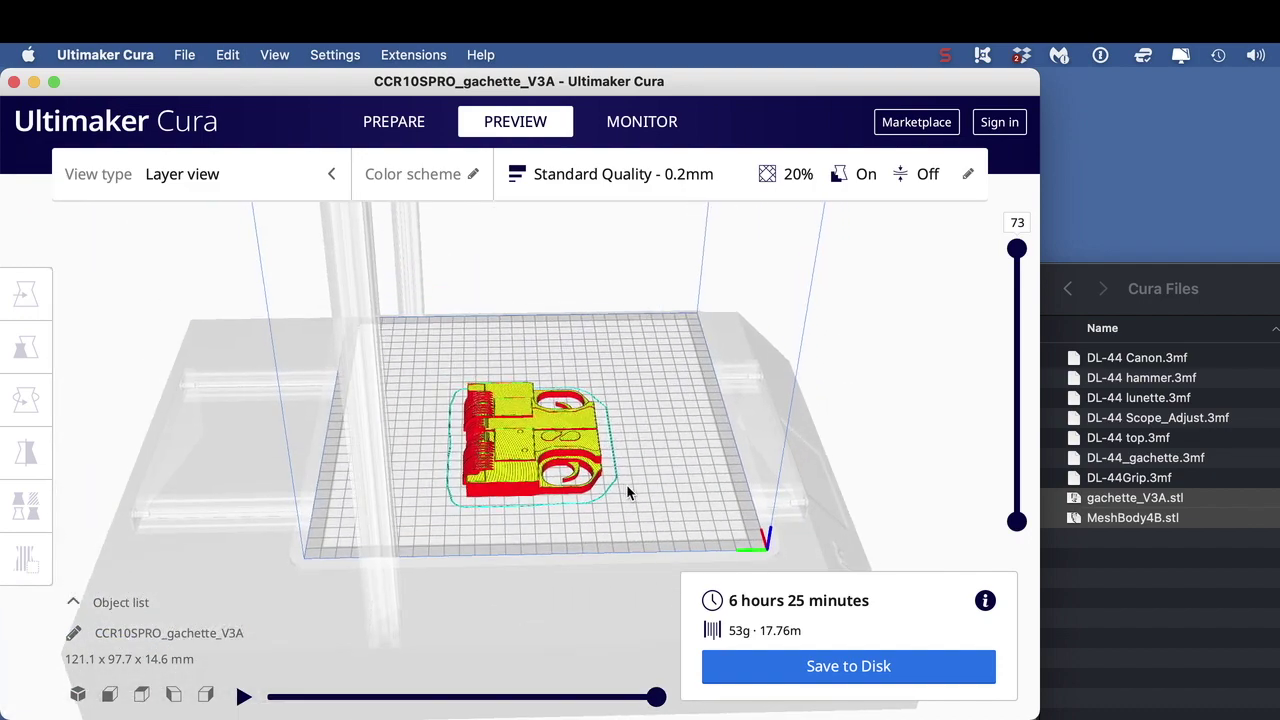
pyautogui.scroll(6, 624, 481)
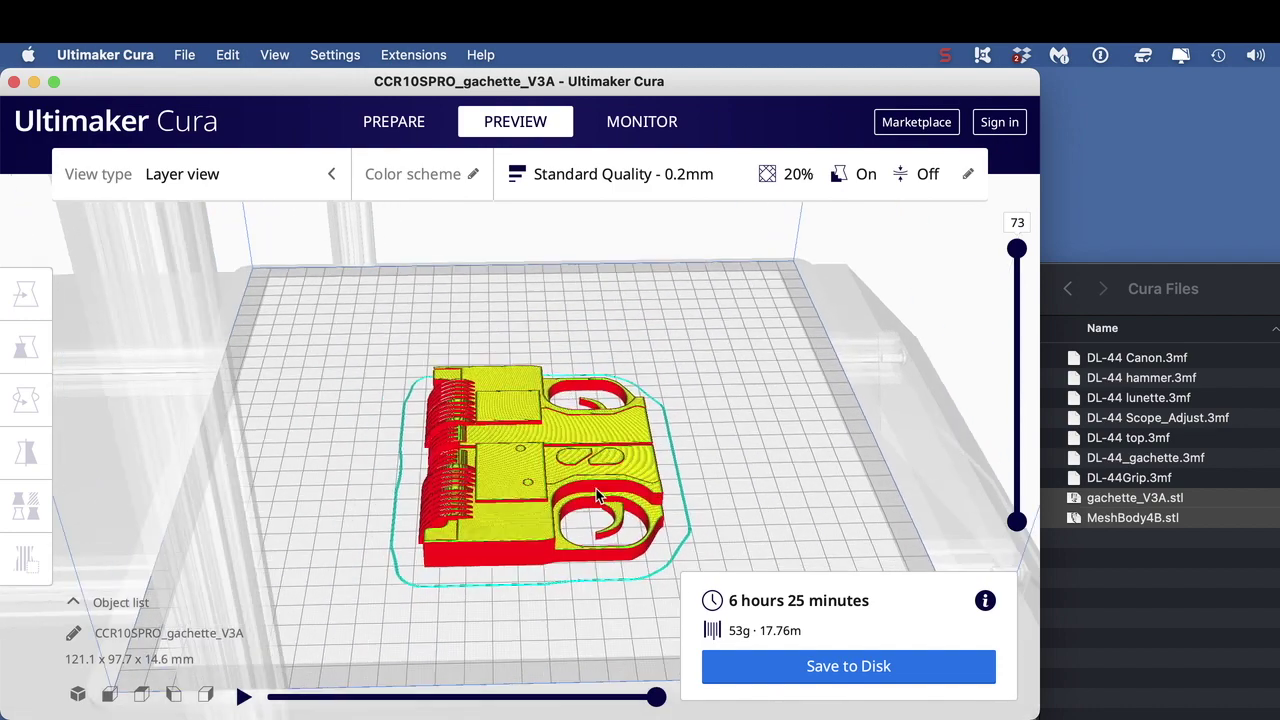
pyautogui.moveTo(596, 488); pyautogui.dragTo(587, 489, button='right')
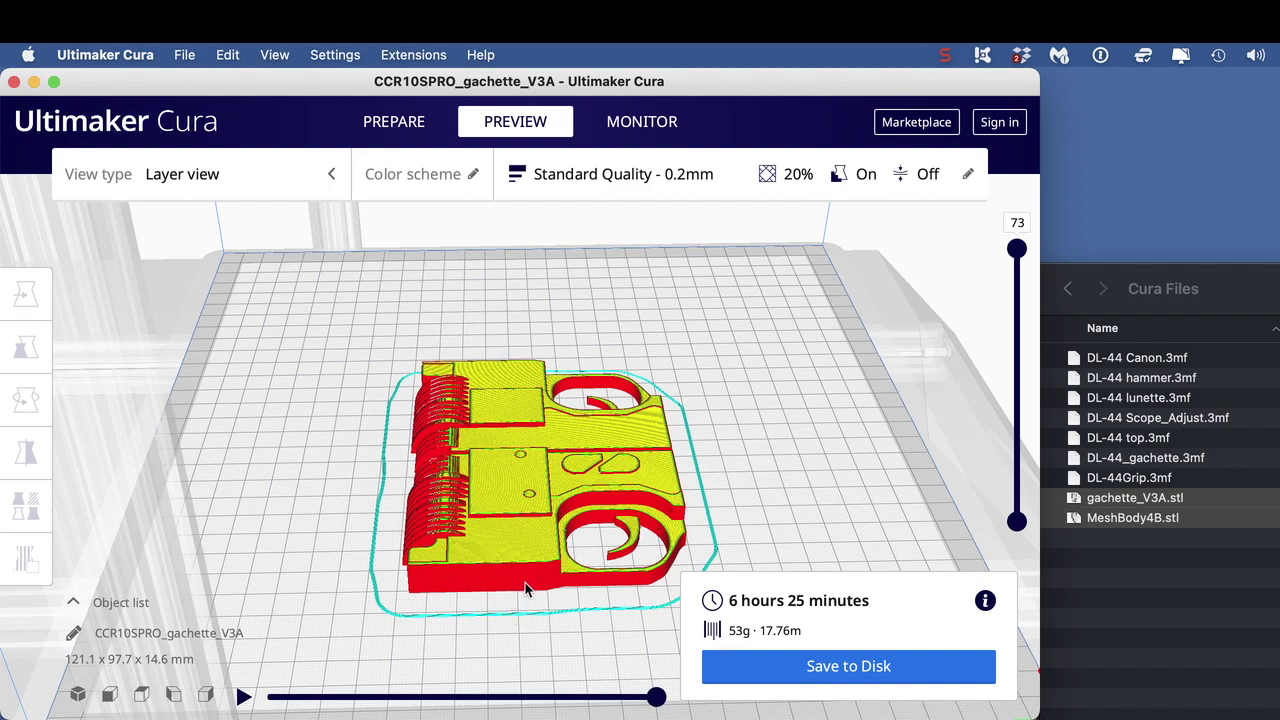
pyautogui.scroll(-2, 527, 590)
pyautogui.scroll(-3, 532, 601)
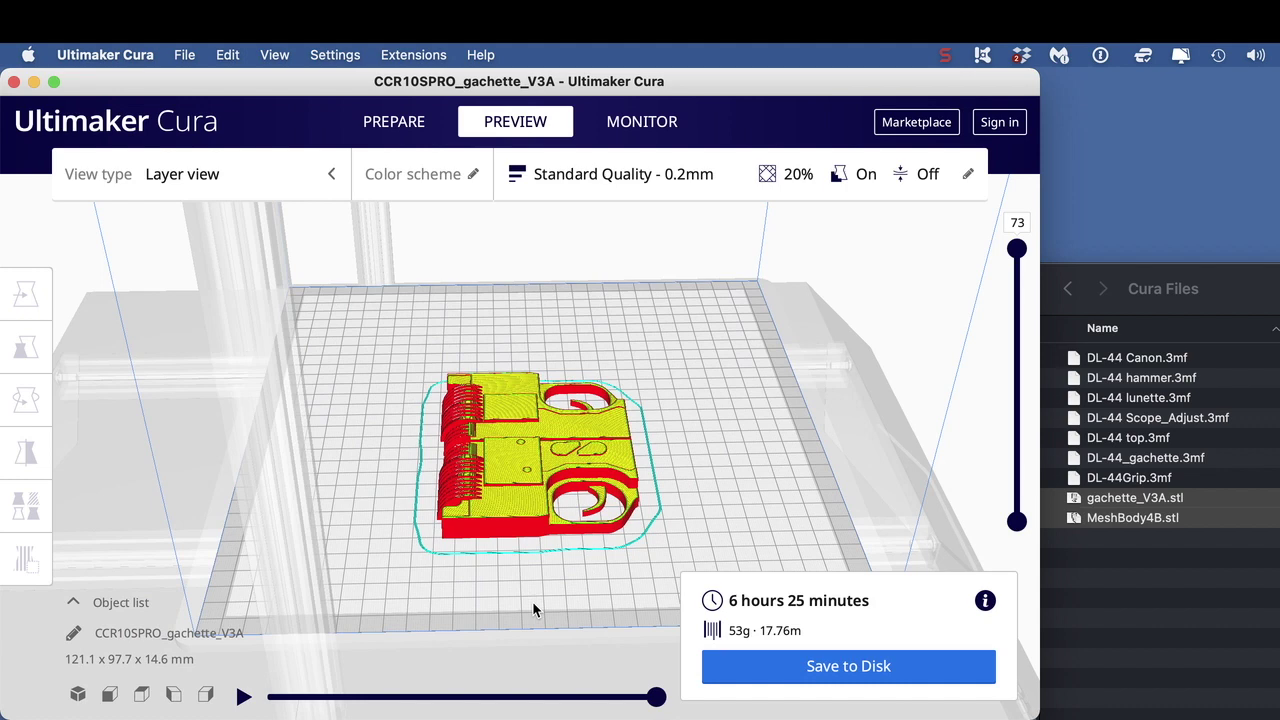